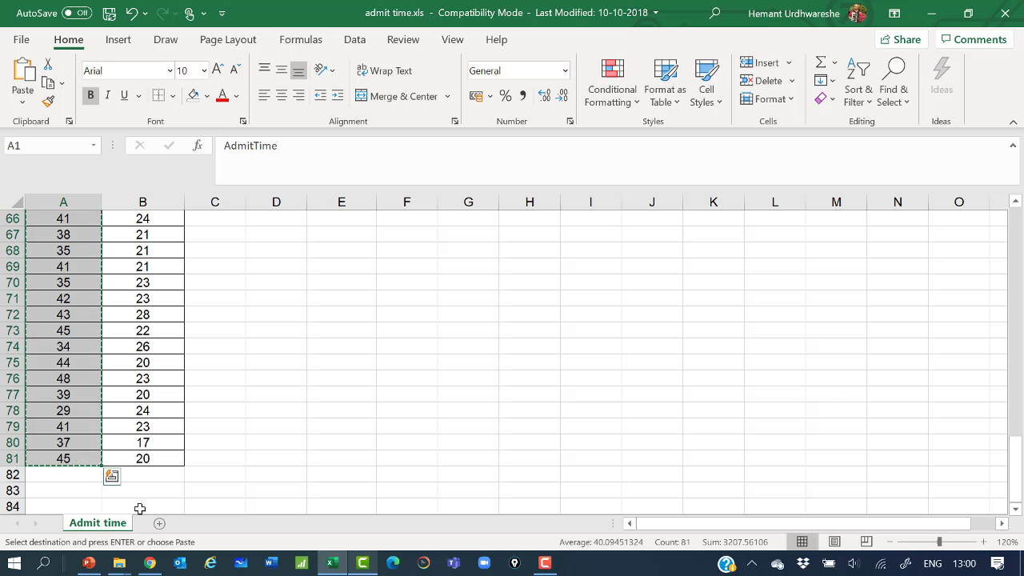
Paste the copied AdmitTime data into column A of a new worksheet and auto-fit the column width.
click(159, 522)
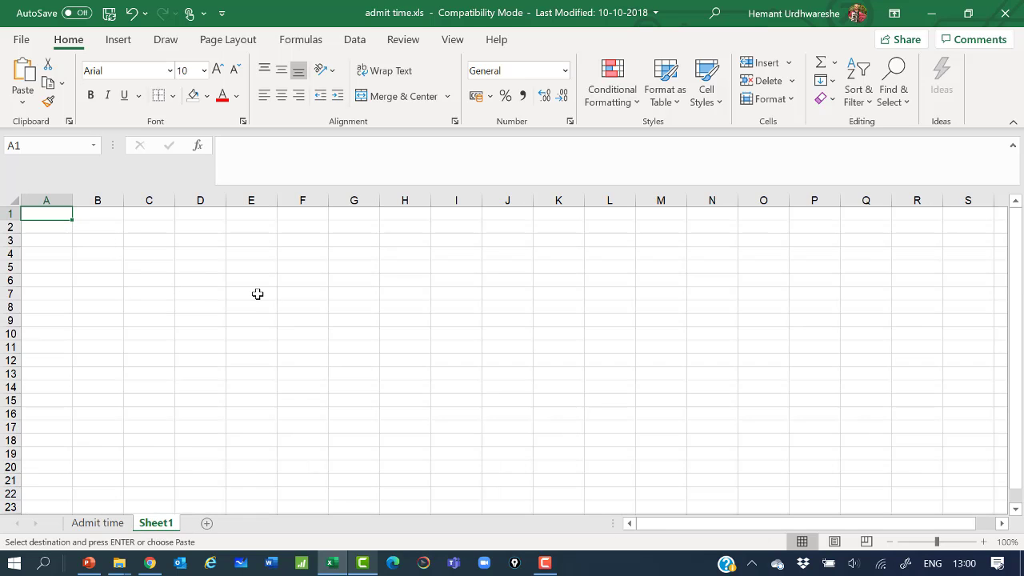
key(ctrl+v)
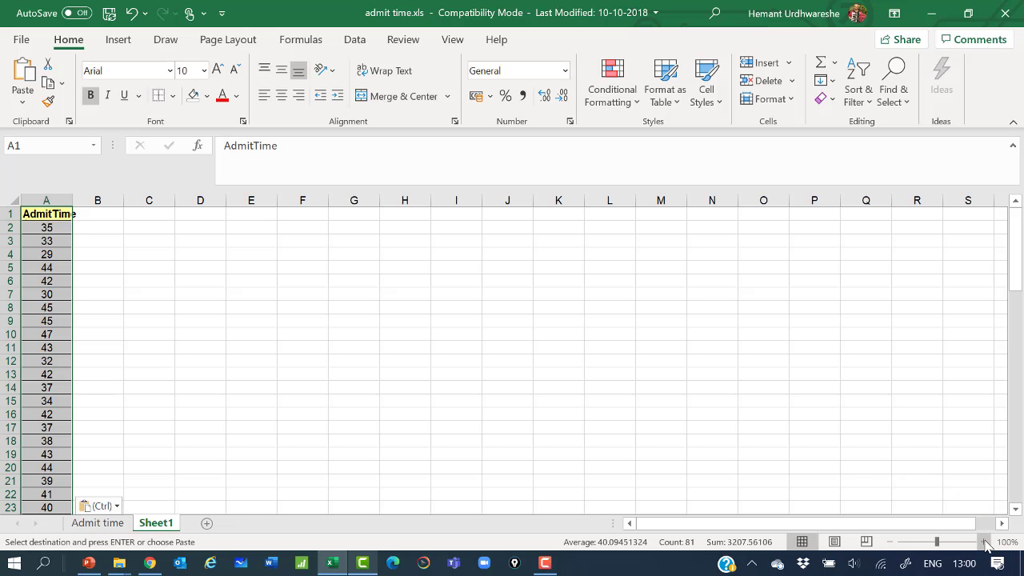
click(983, 542)
click(983, 542)
click(983, 541)
click(983, 541)
click(983, 542)
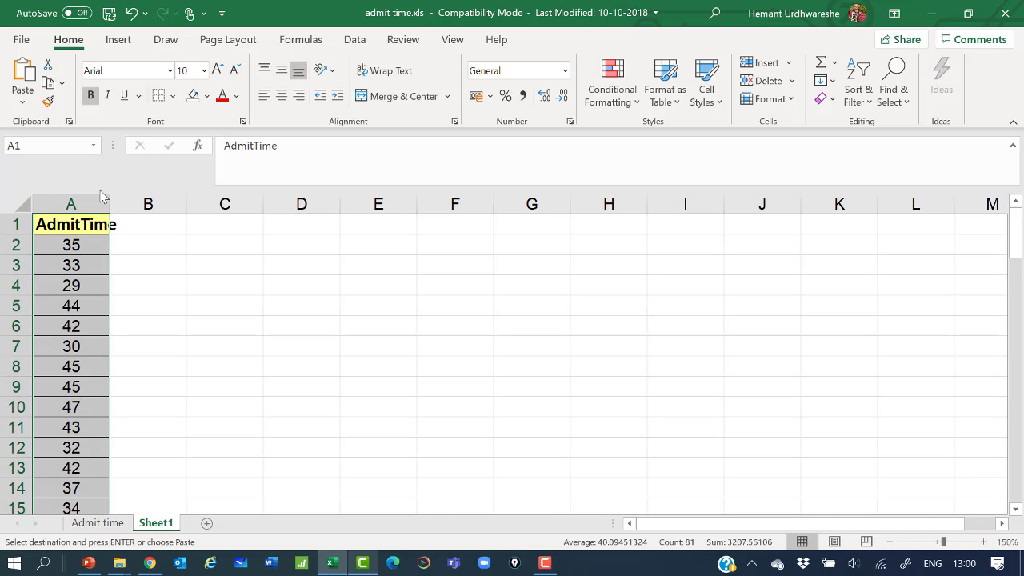
click(205, 236)
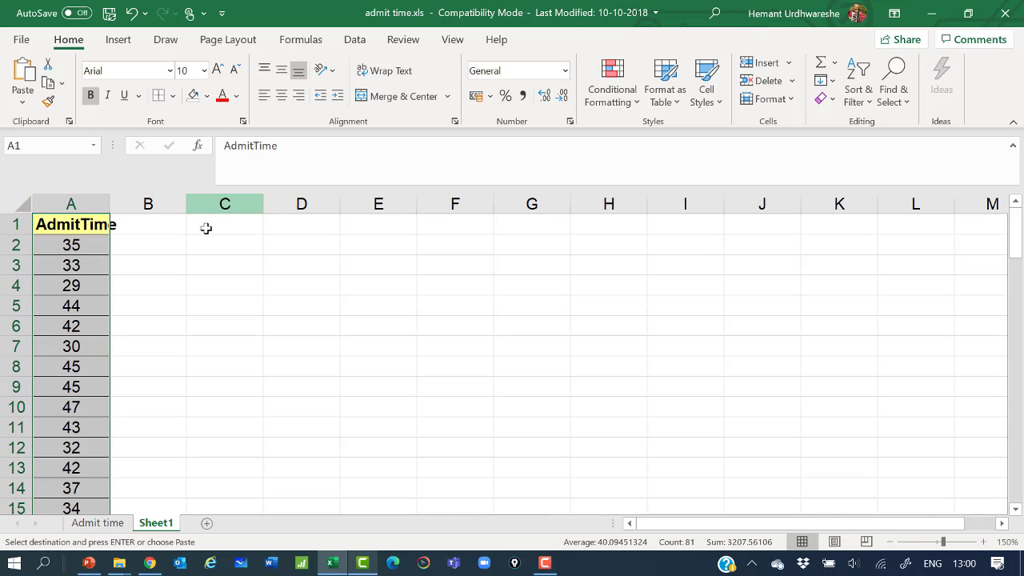
double_click(108, 204)
click(226, 260)
click(354, 40)
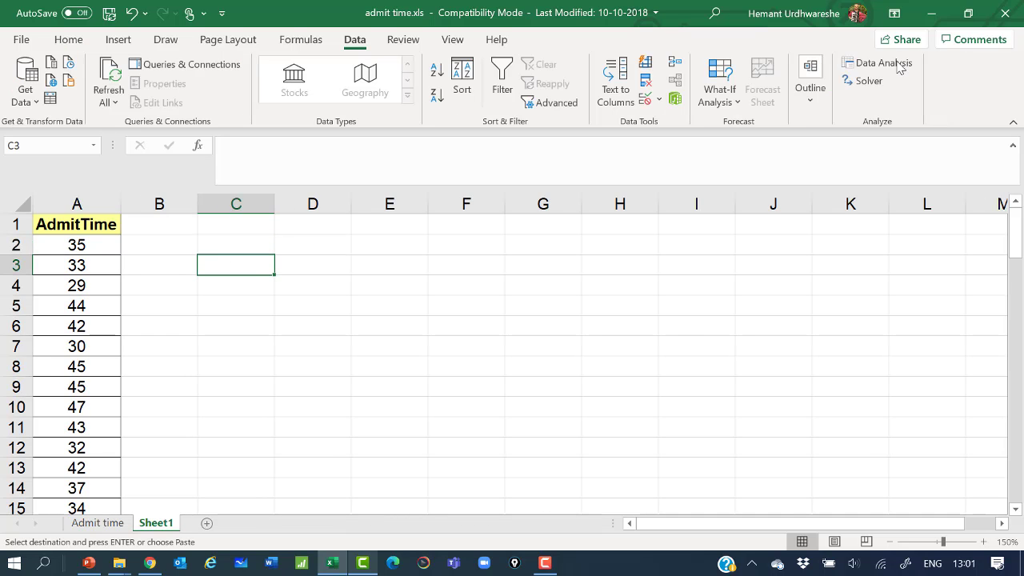
click(896, 63)
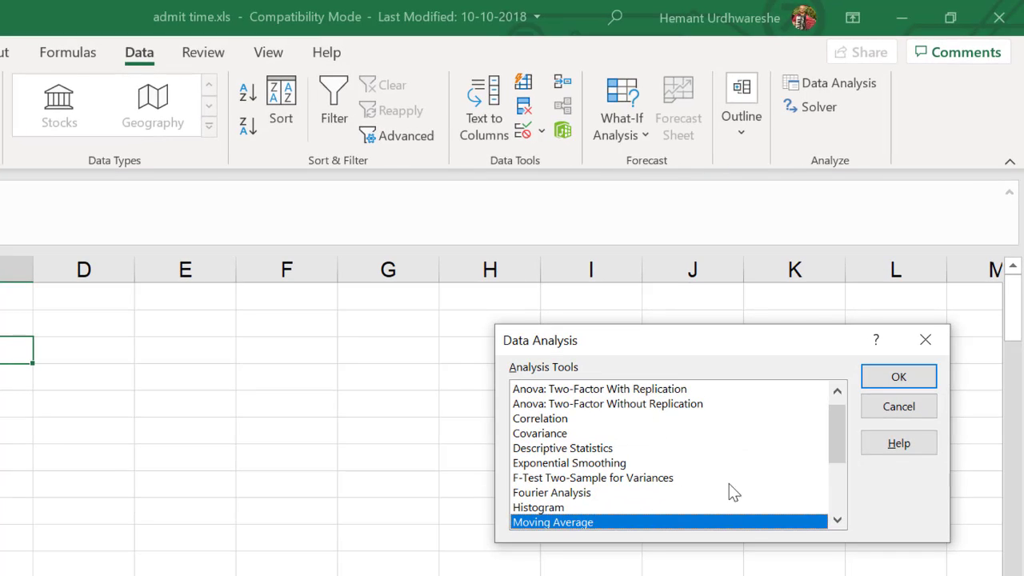
click(556, 508)
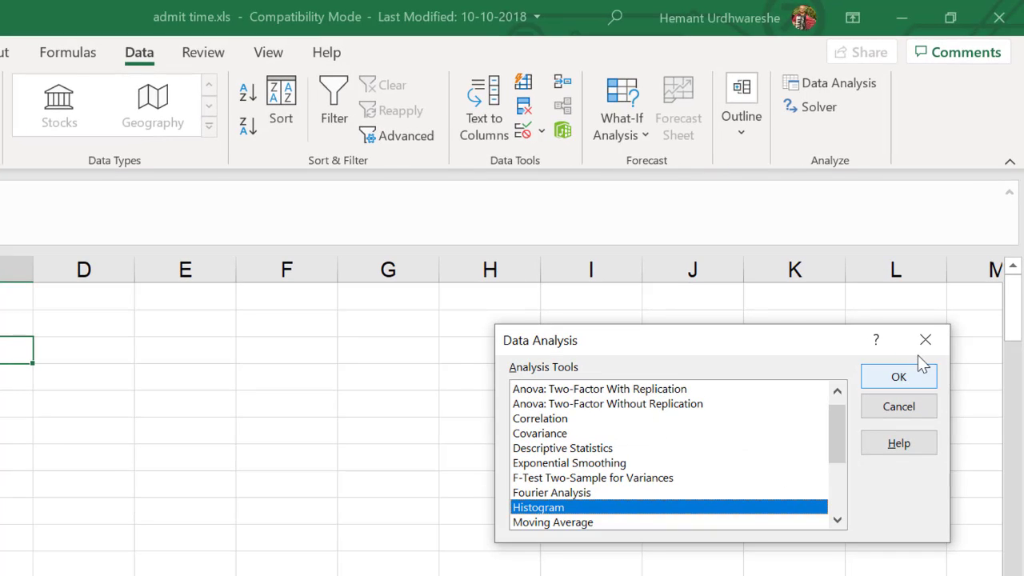
click(899, 377)
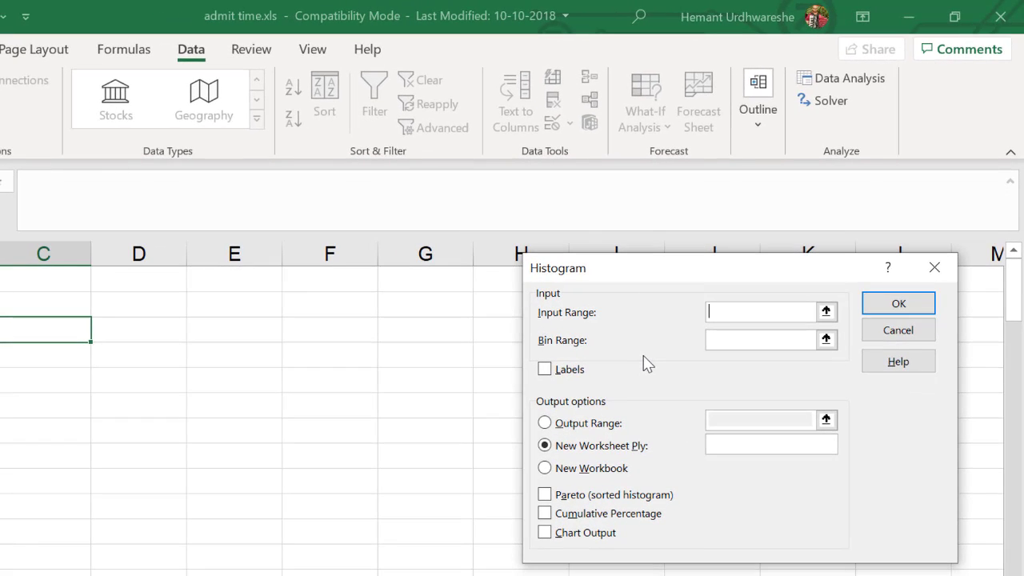
click(912, 333)
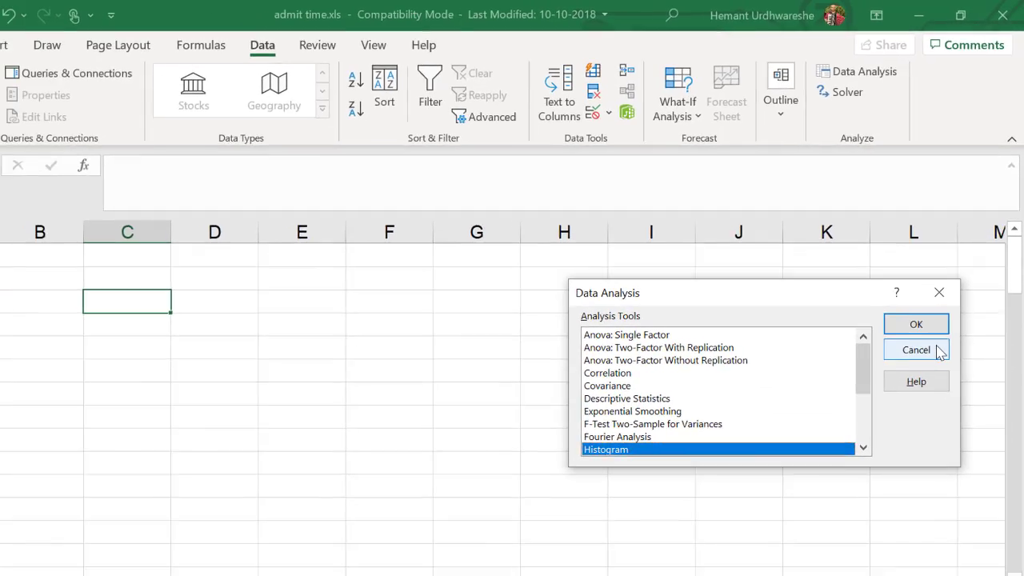
click(903, 382)
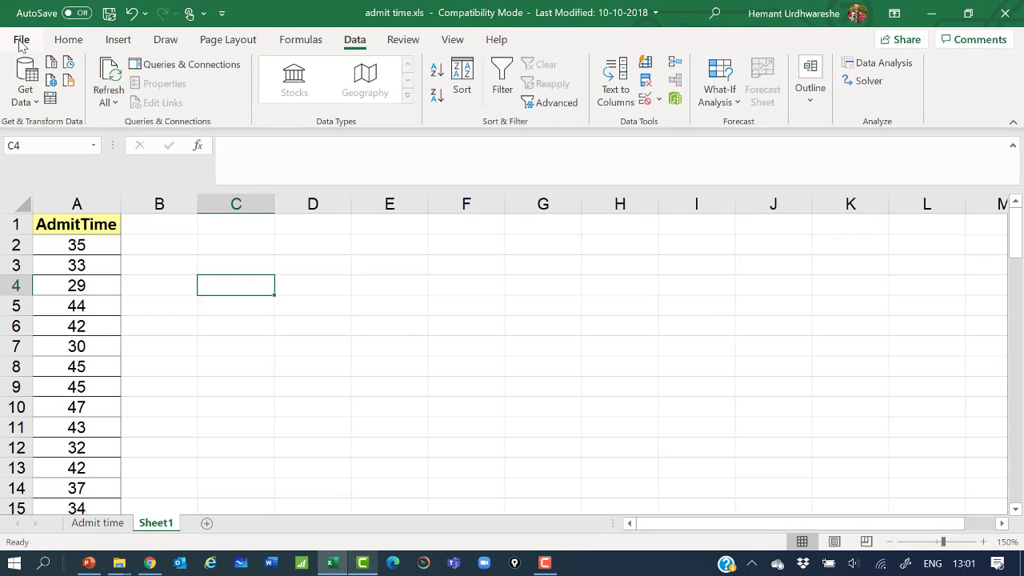
Check in the Excel add-ins manager whether Analysis ToolPak, Analysis ToolPak - VBA and Solver Add-in are enabled, leaving the settings as they are.
click(21, 41)
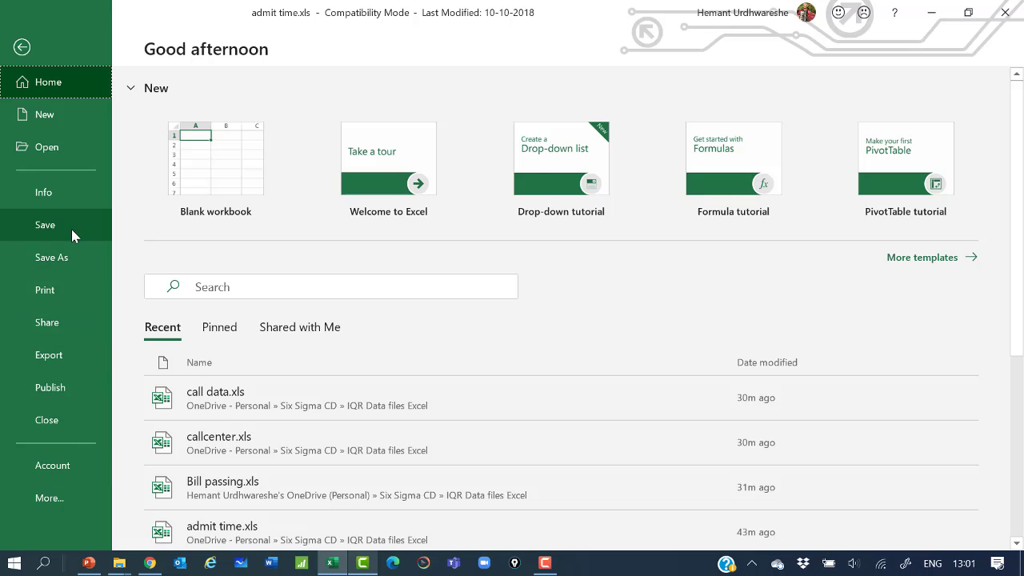
click(69, 500)
click(154, 531)
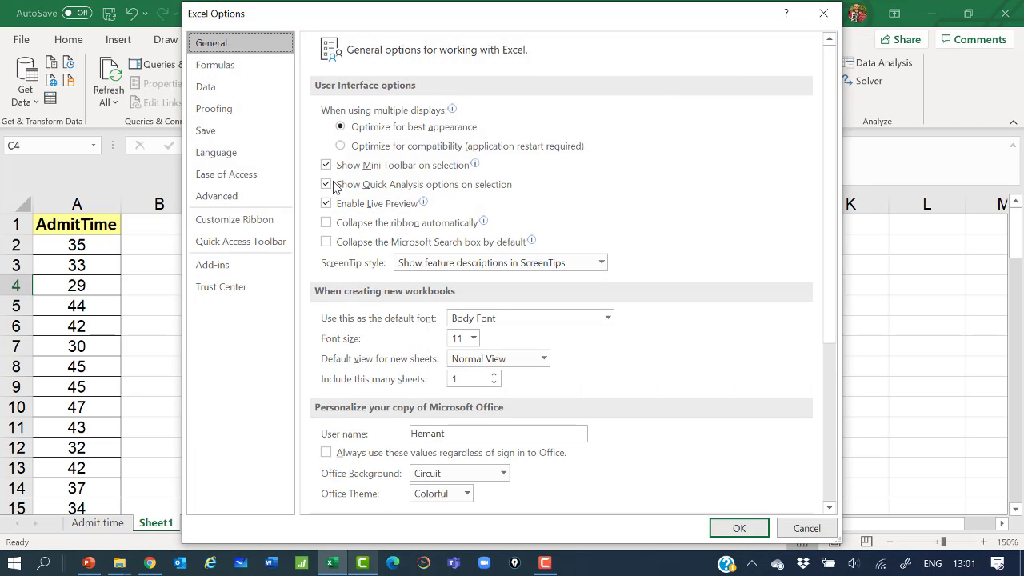
click(247, 273)
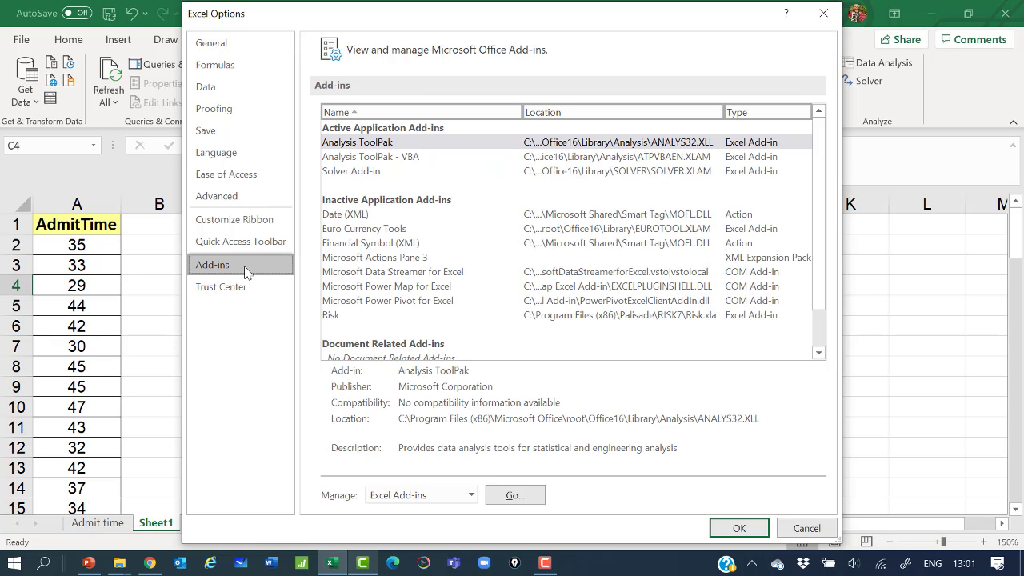
click(372, 145)
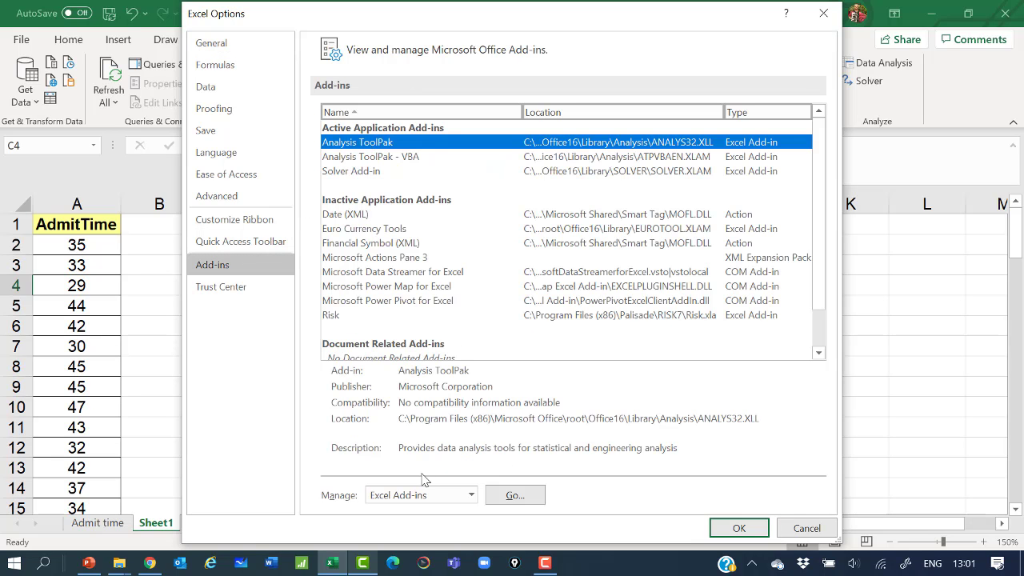
click(472, 495)
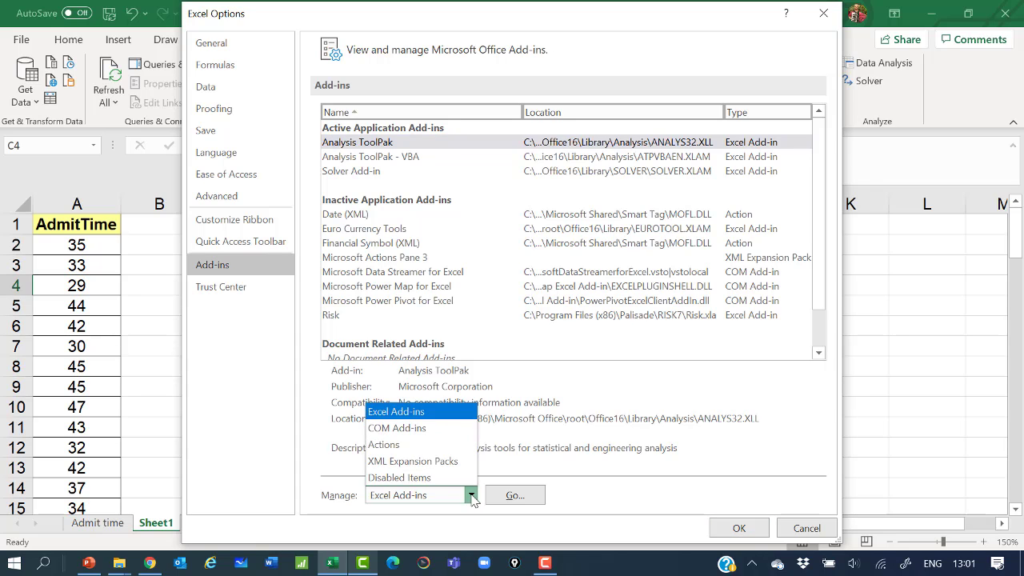
click(472, 496)
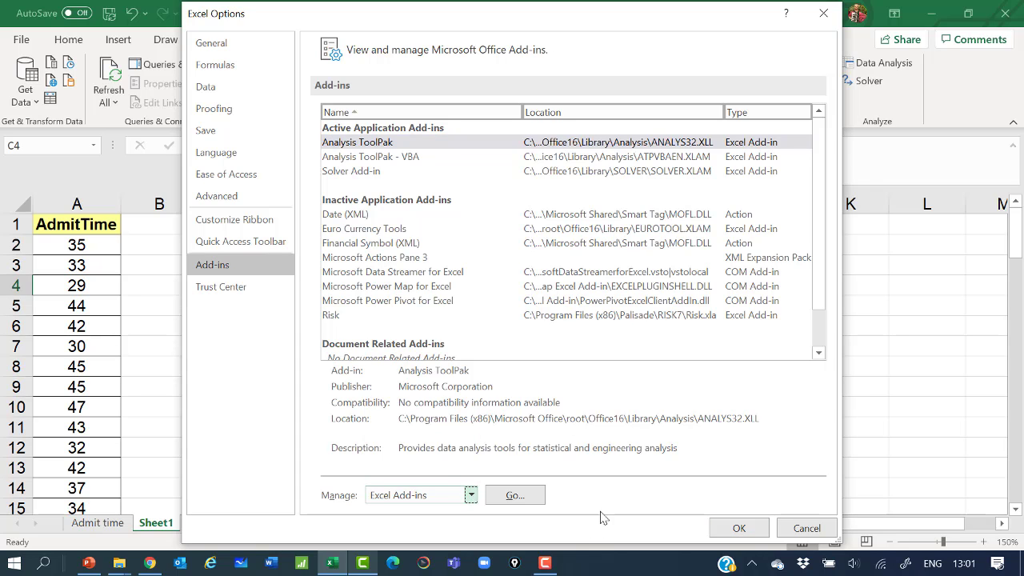
click(524, 496)
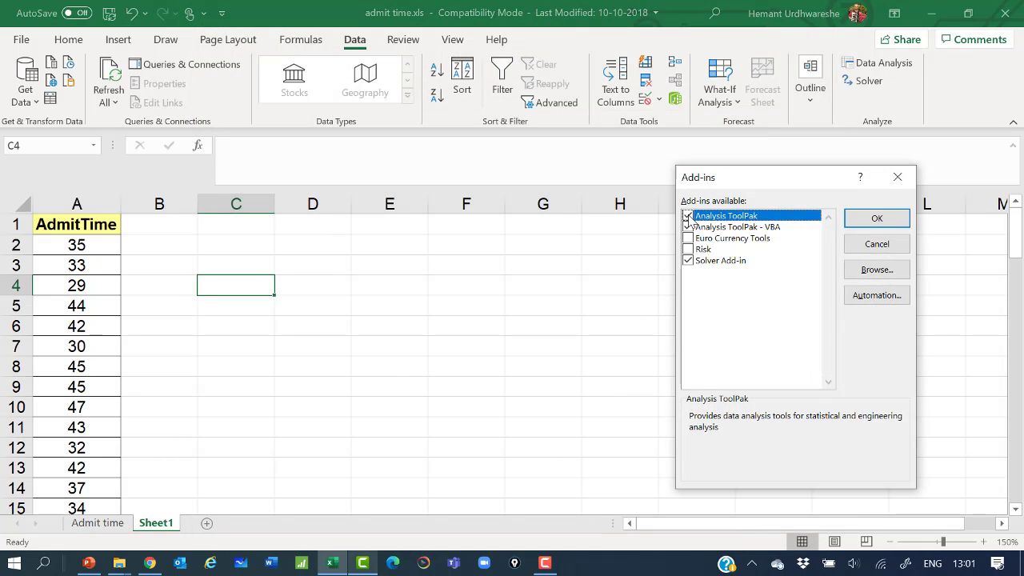
click(727, 229)
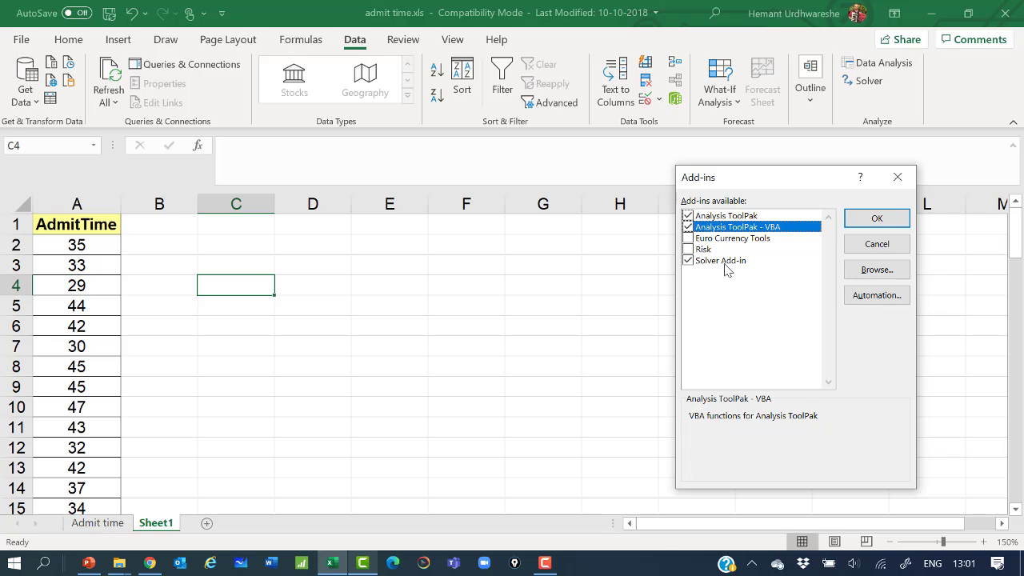
click(723, 262)
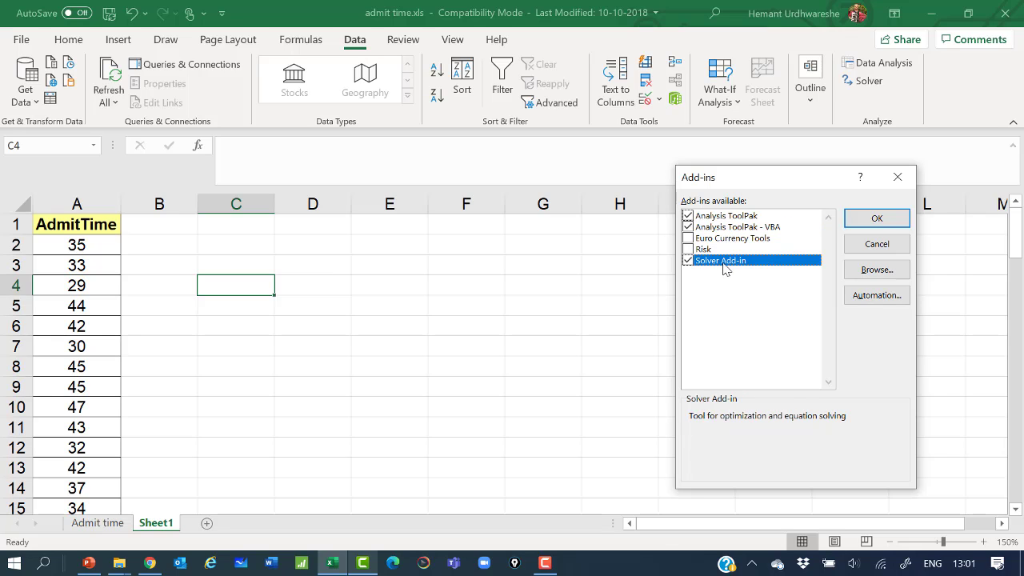
click(888, 245)
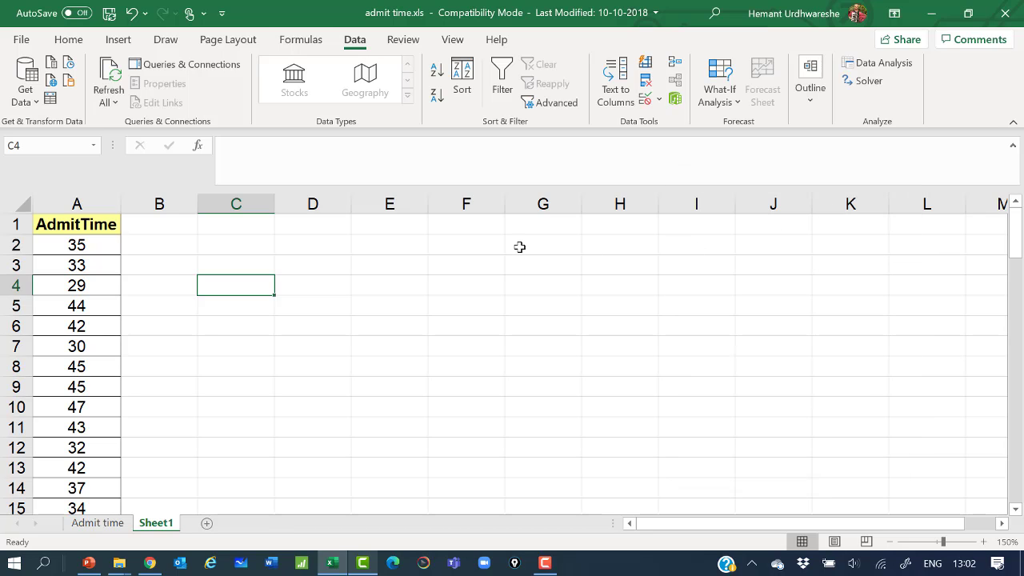
Generate a Histogram analysis of Sheet1 range $A$1:$A$81 on a new worksheet, with Labels and Chart Output enabled and no bin range.
click(519, 247)
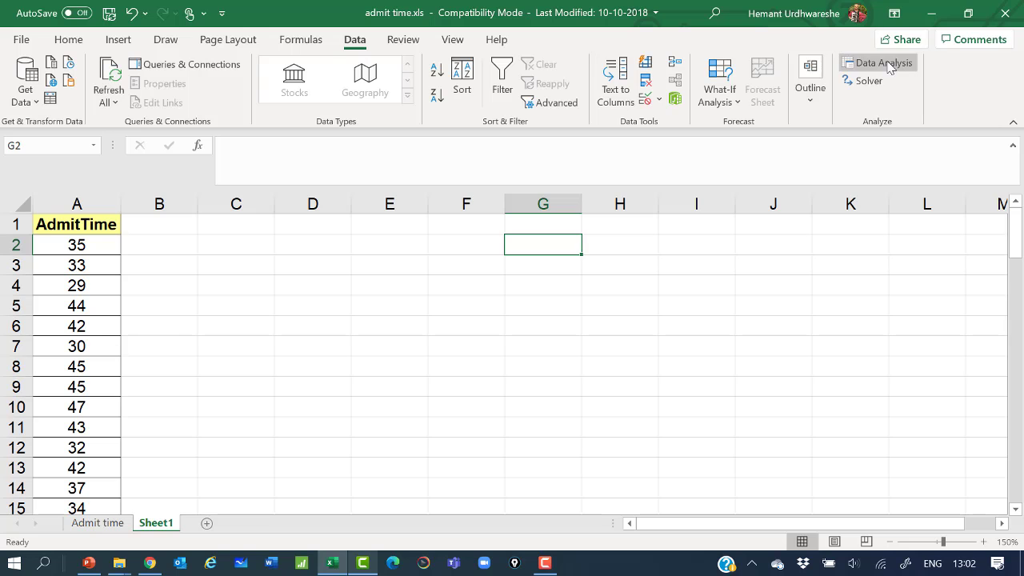
click(318, 43)
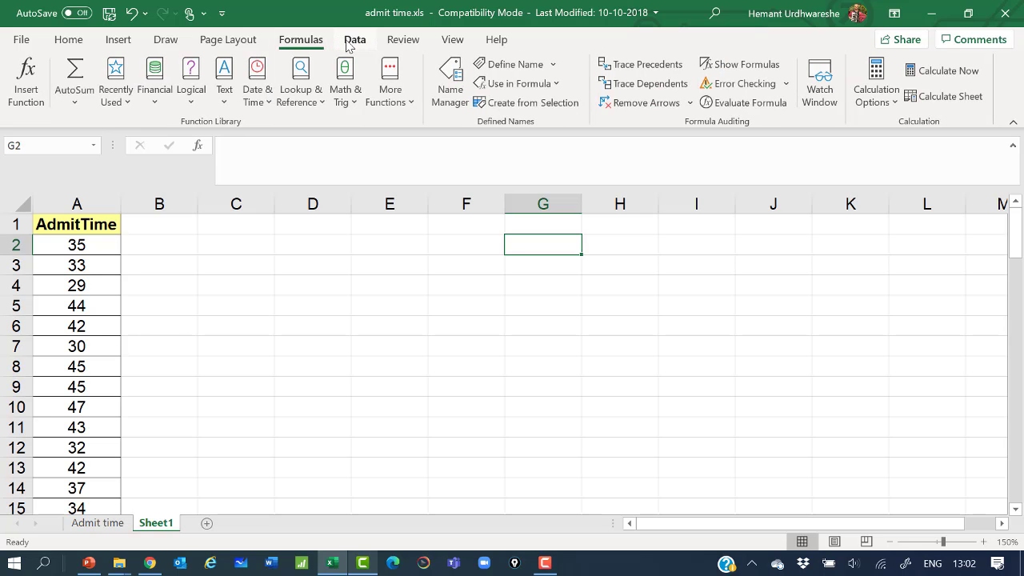
click(352, 45)
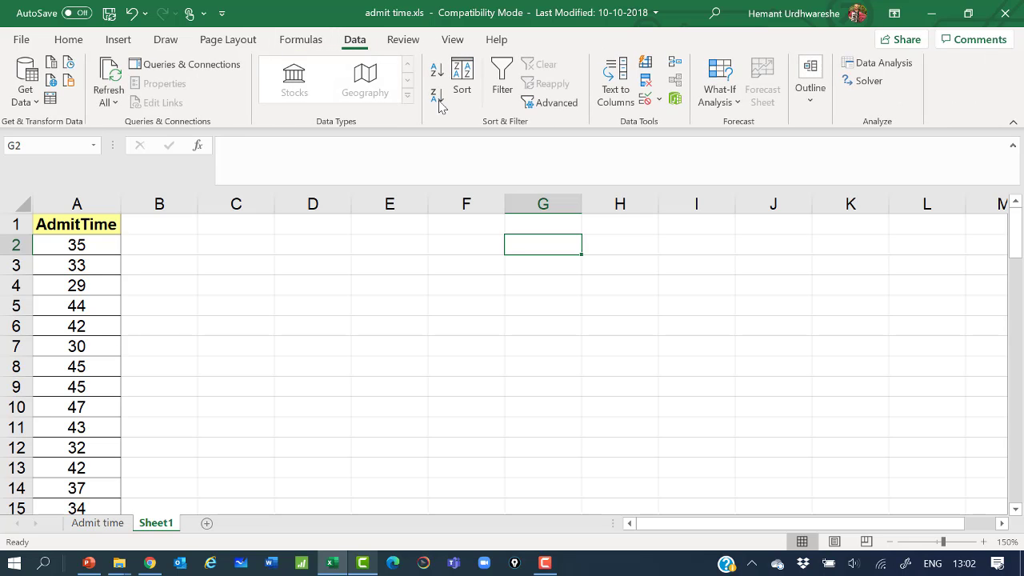
click(901, 67)
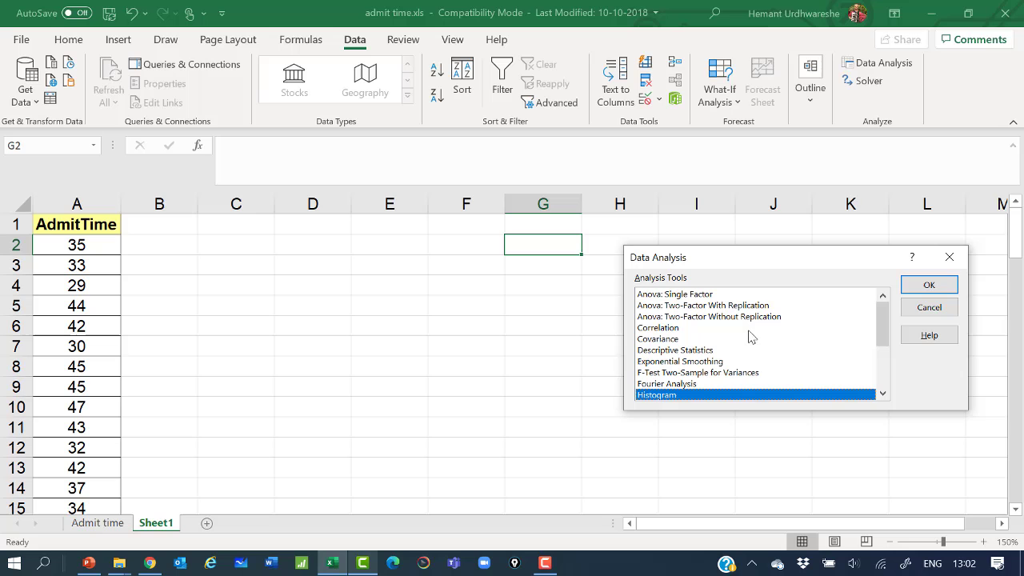
click(951, 286)
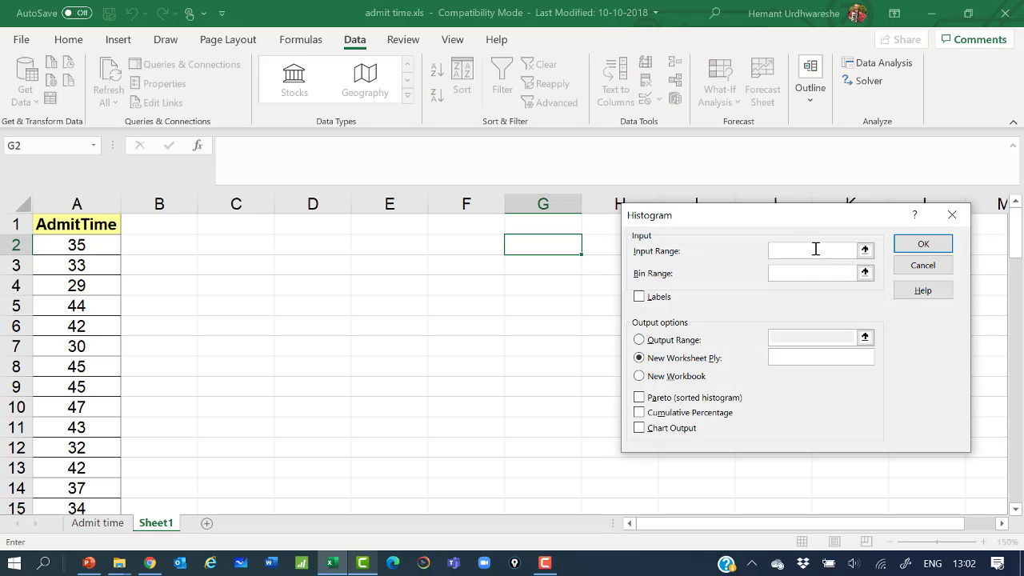
drag(107, 224, 92, 467)
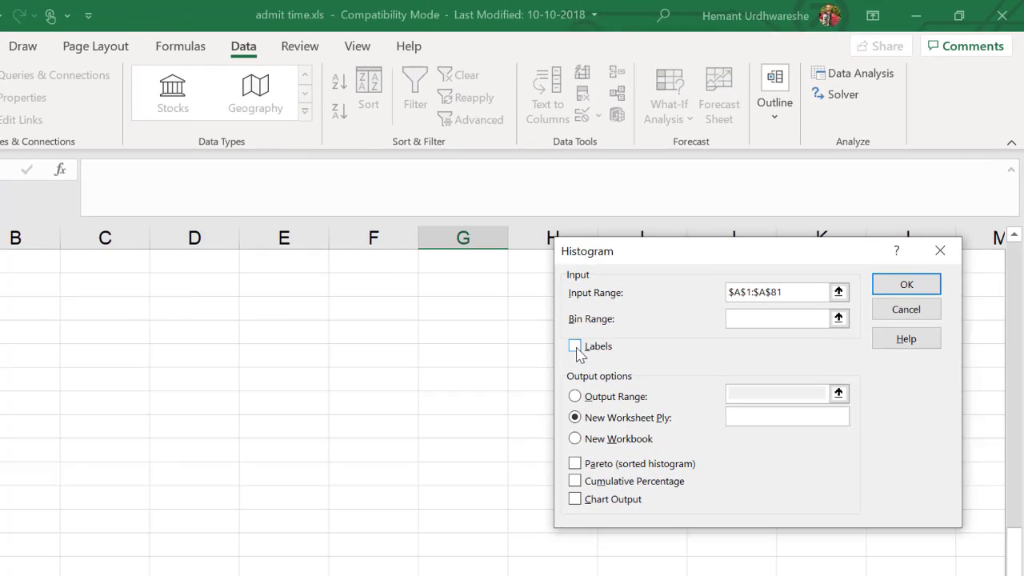
click(640, 299)
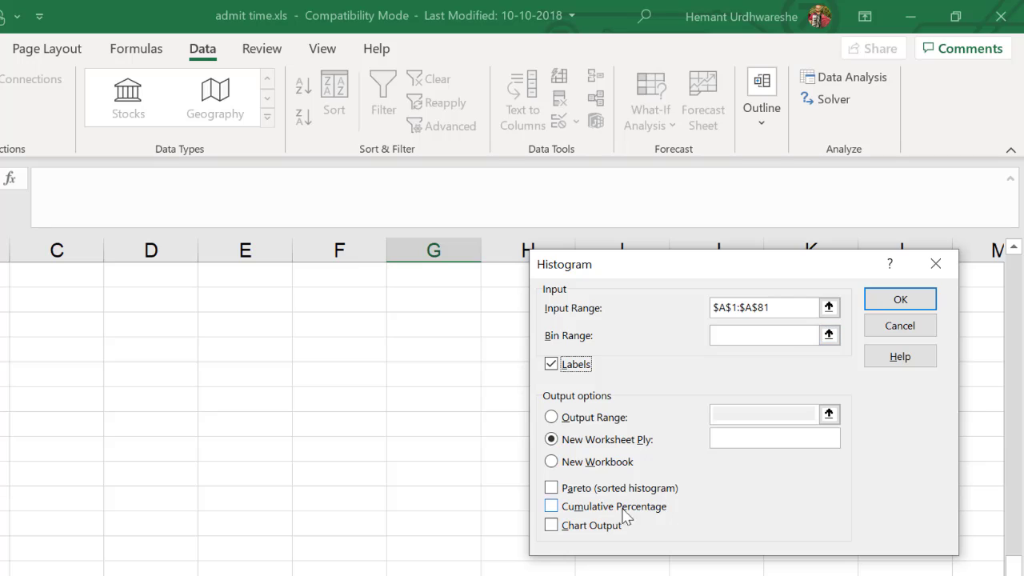
click(555, 527)
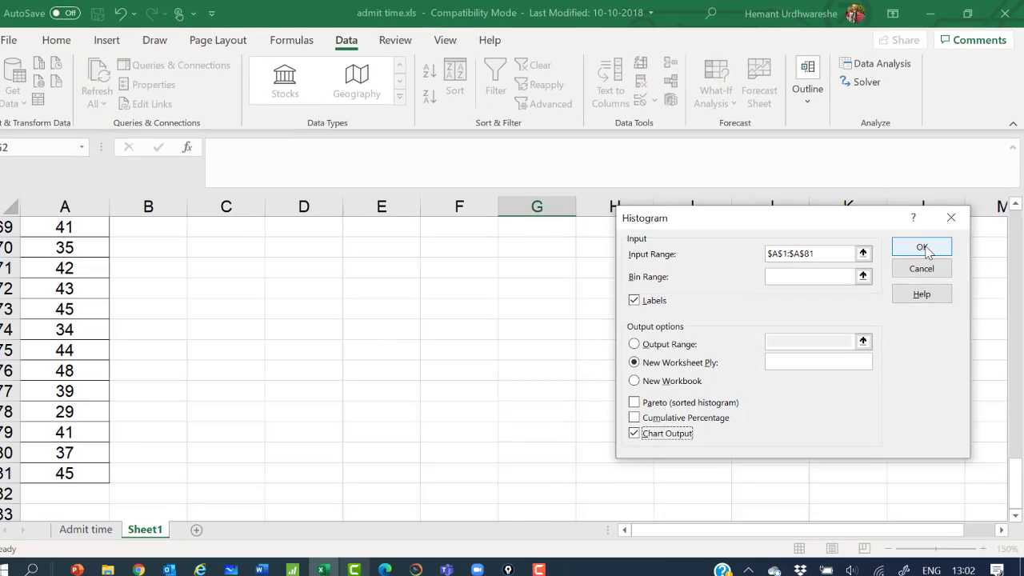
click(900, 300)
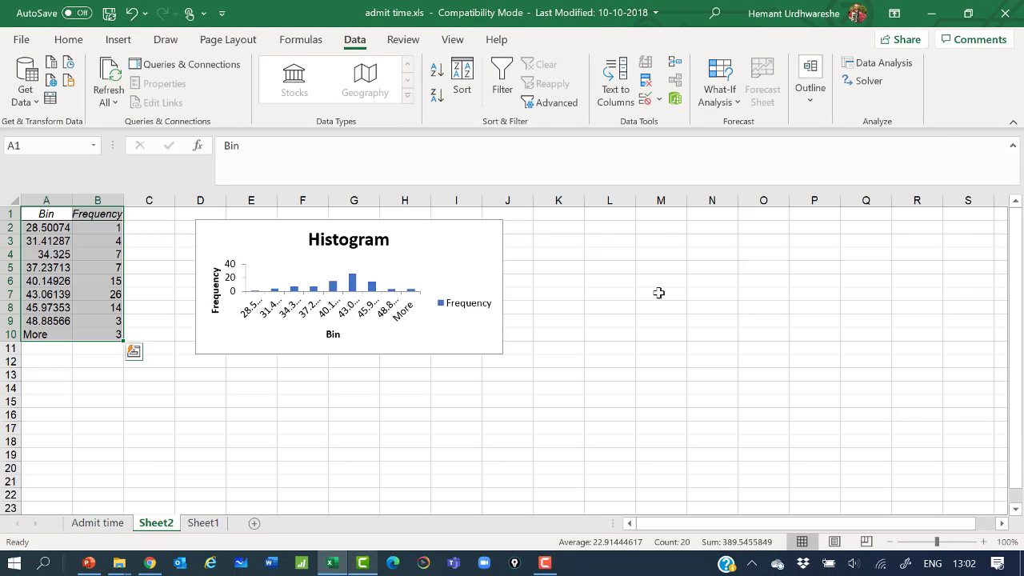
Enlarge the histogram chart beside the bin and frequency table by making it taller.
click(486, 237)
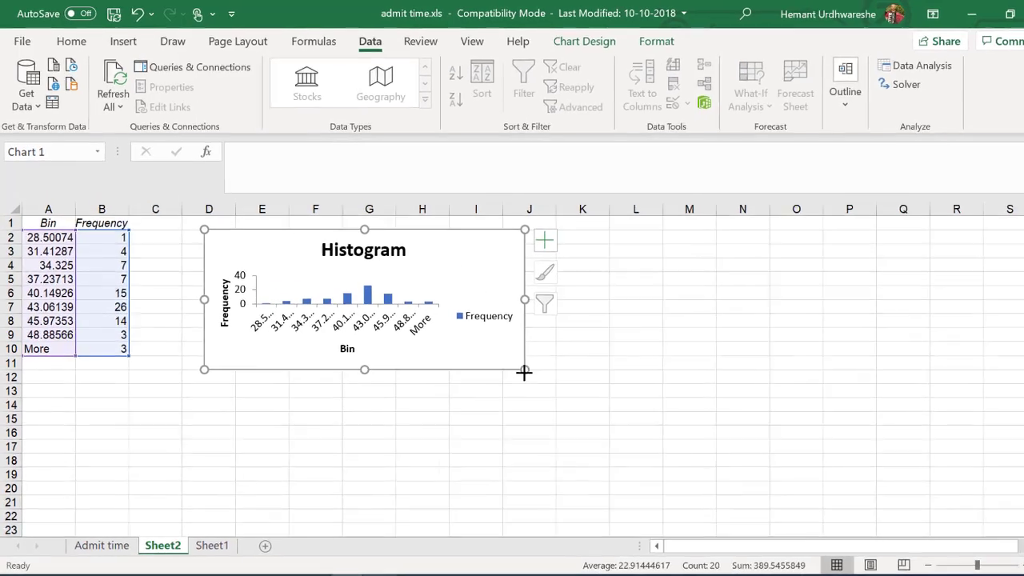
drag(502, 353, 508, 422)
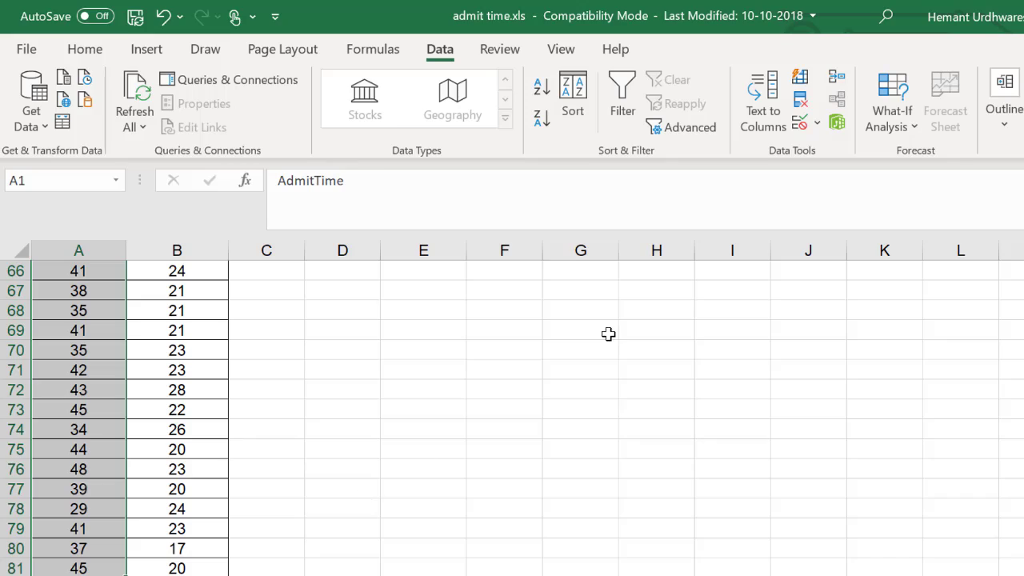
Review the AdmitTime data on the Admit time sheet from the header row down to row 81.
click(608, 335)
scroll(464, 328, up, 18)
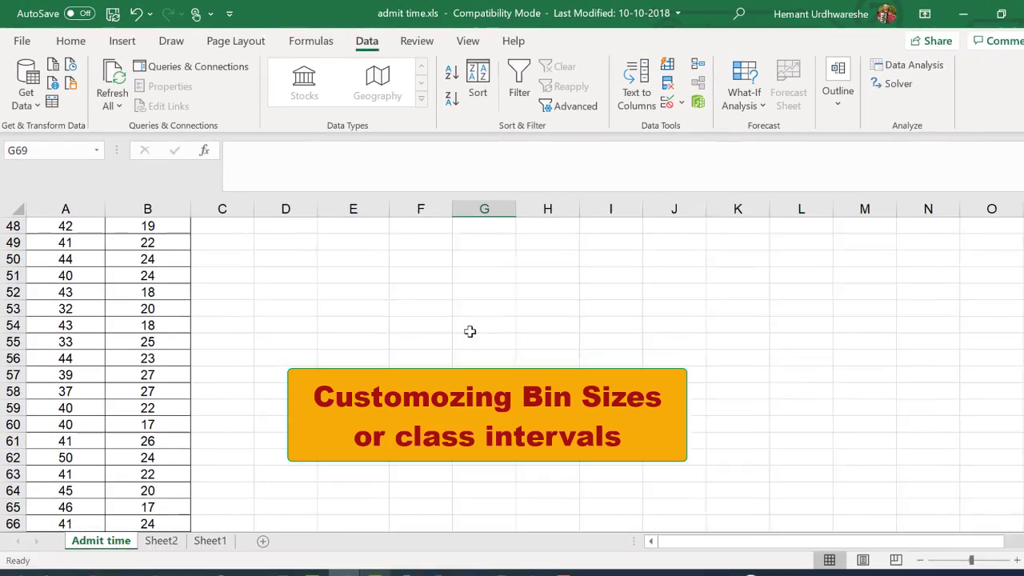
scroll(454, 320, up, 4)
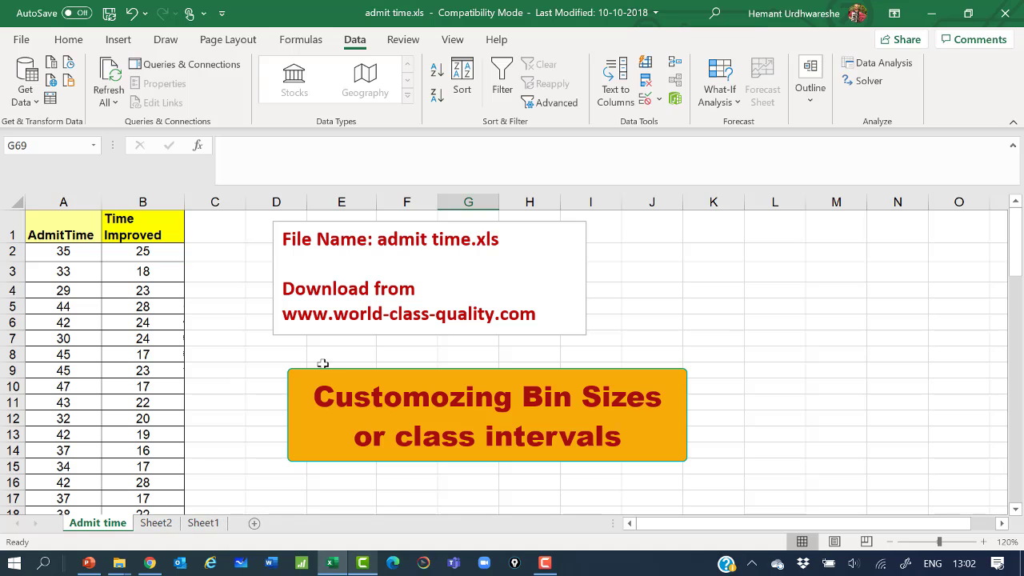
scroll(68, 297, down, 11)
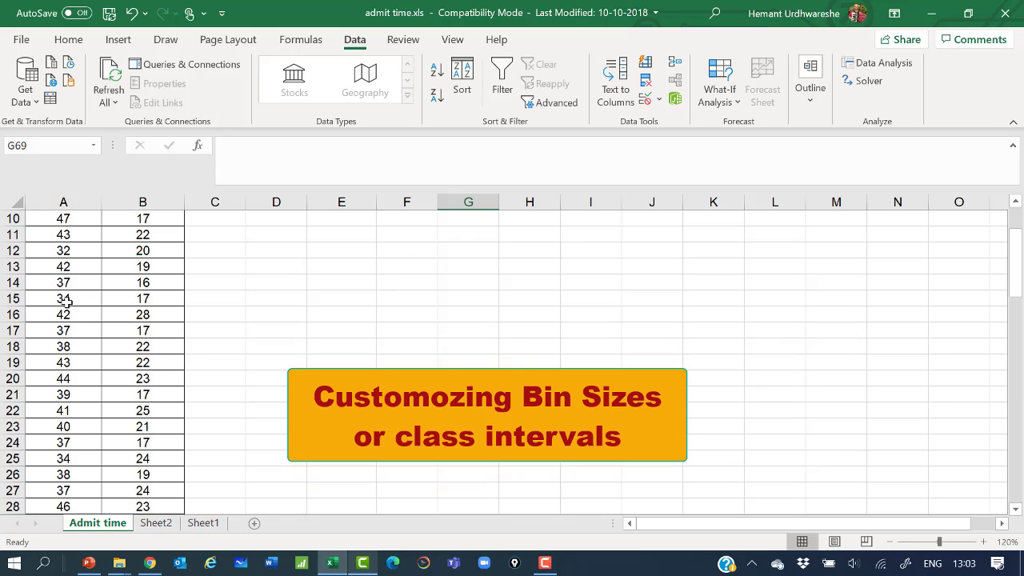
scroll(67, 298, down, 13)
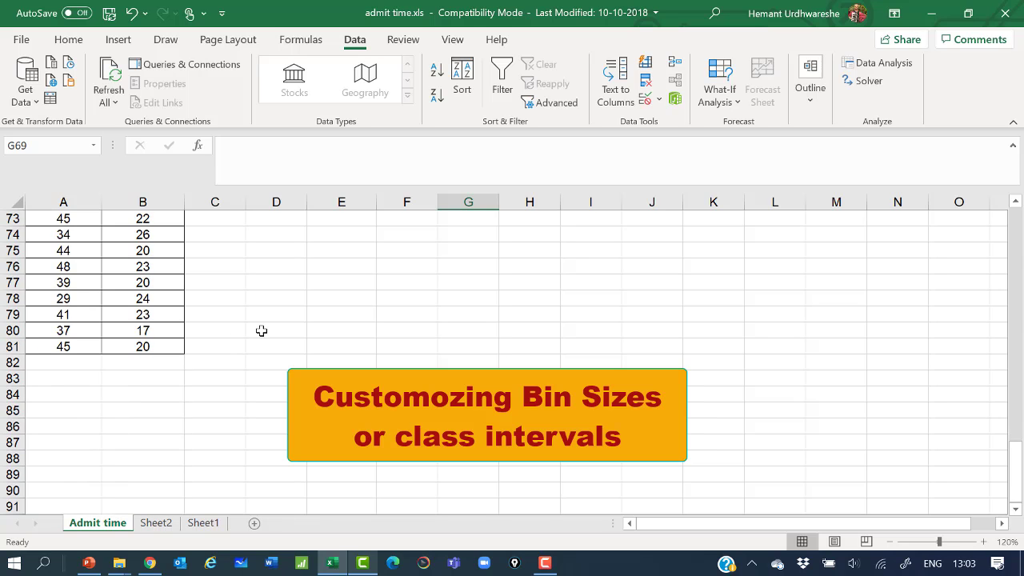
Review the histogram's automatic bins on Sheet2 and the top of the AdmitTime data on the Admit time sheet.
click(162, 524)
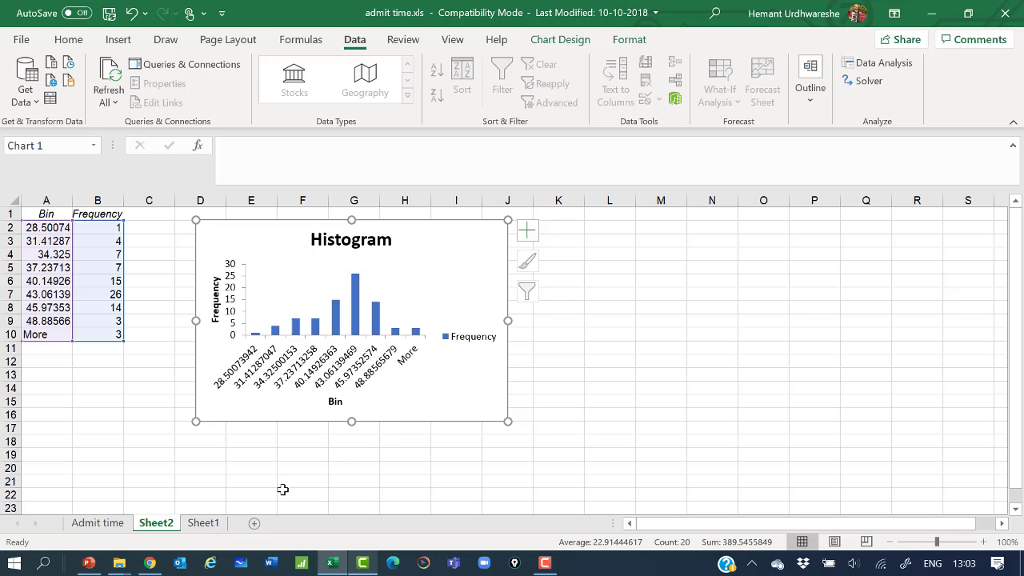
click(91, 524)
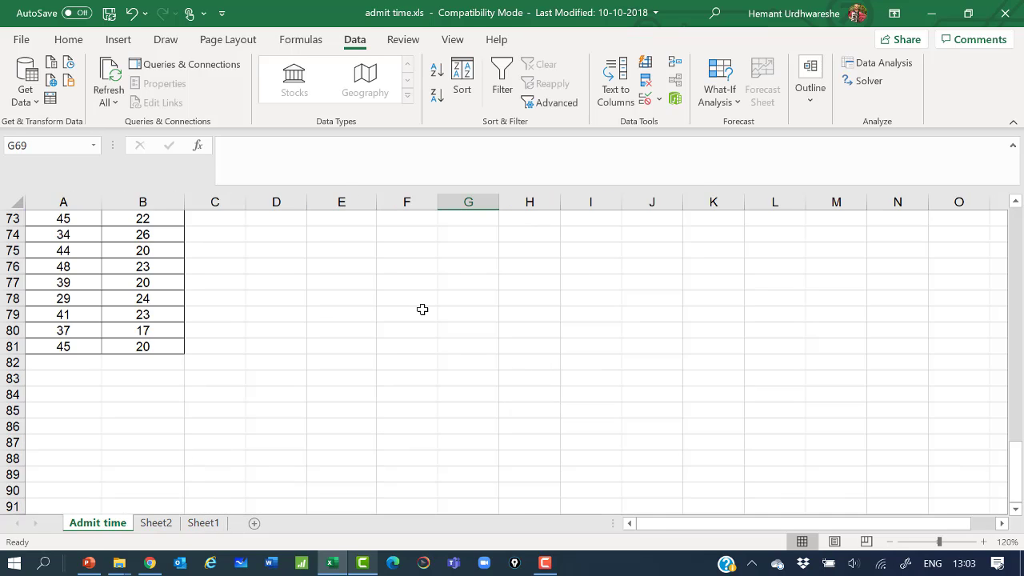
scroll(423, 309, up, 13)
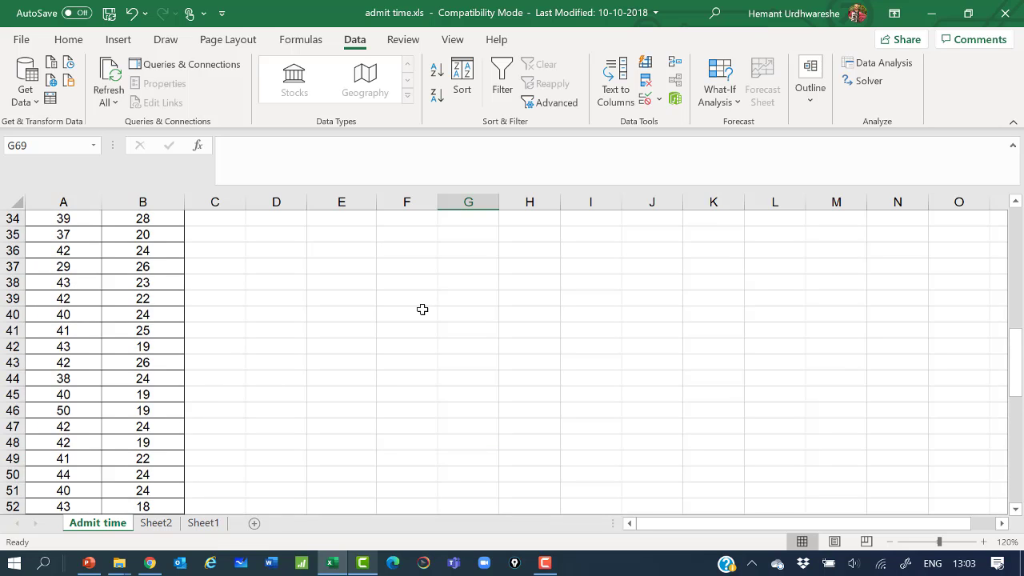
scroll(422, 310, up, 11)
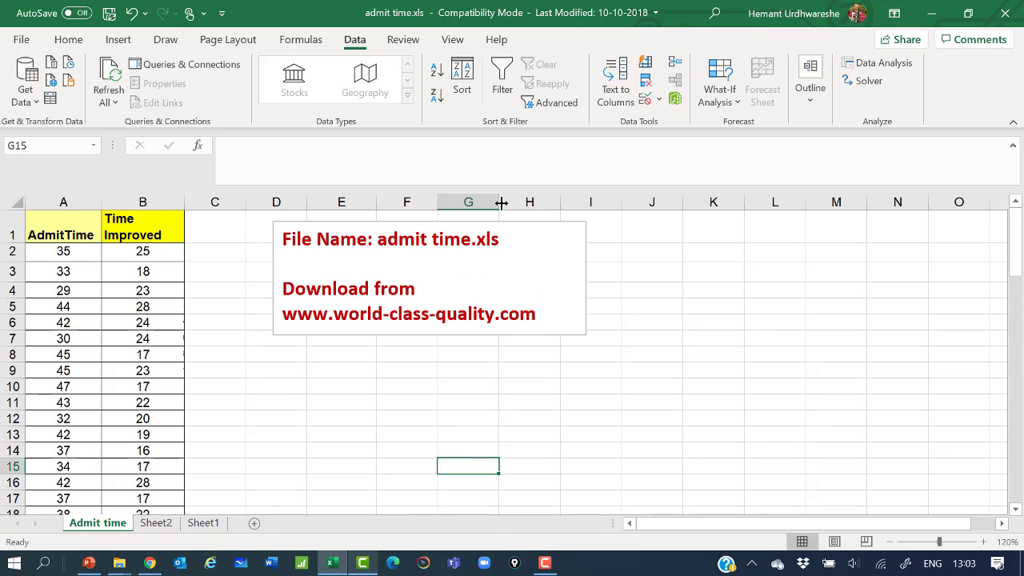
click(542, 227)
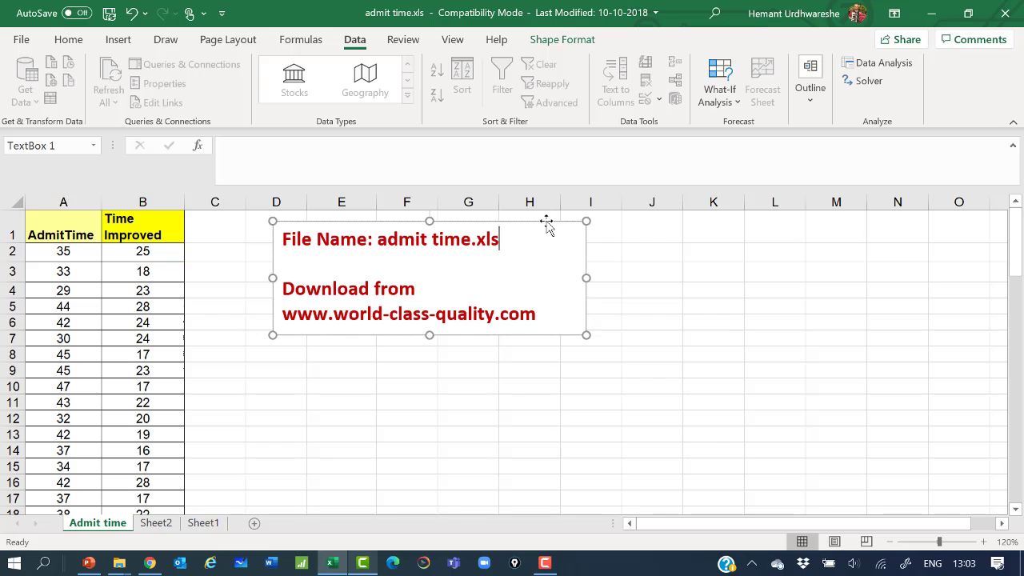
Enter the heading Bin in cell C1 of Sheet1.
click(214, 524)
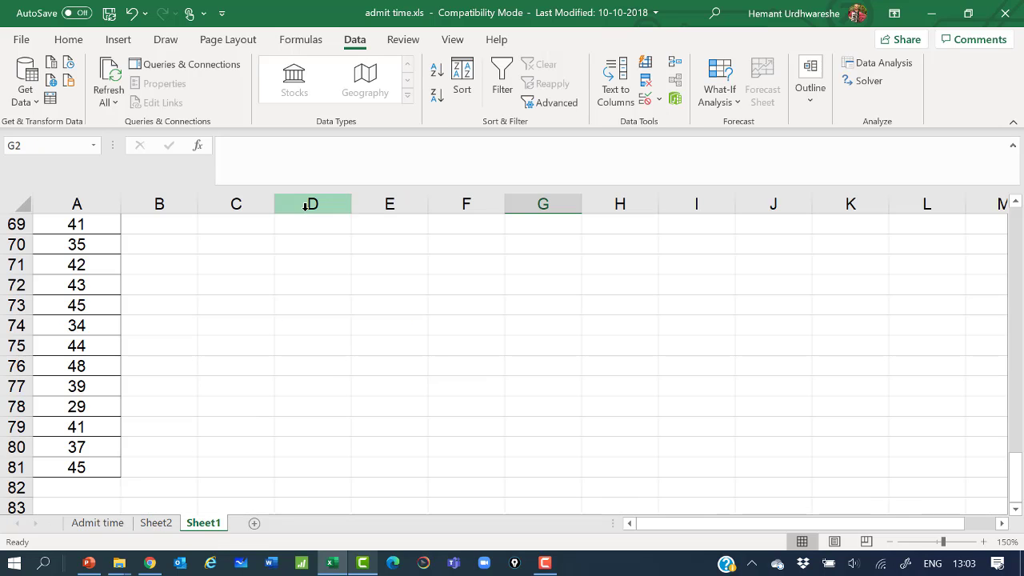
click(432, 307)
key(Page_Up)
key(Page_Up)
key(Page_Up)
key(Page_Up)
key(Page_Up)
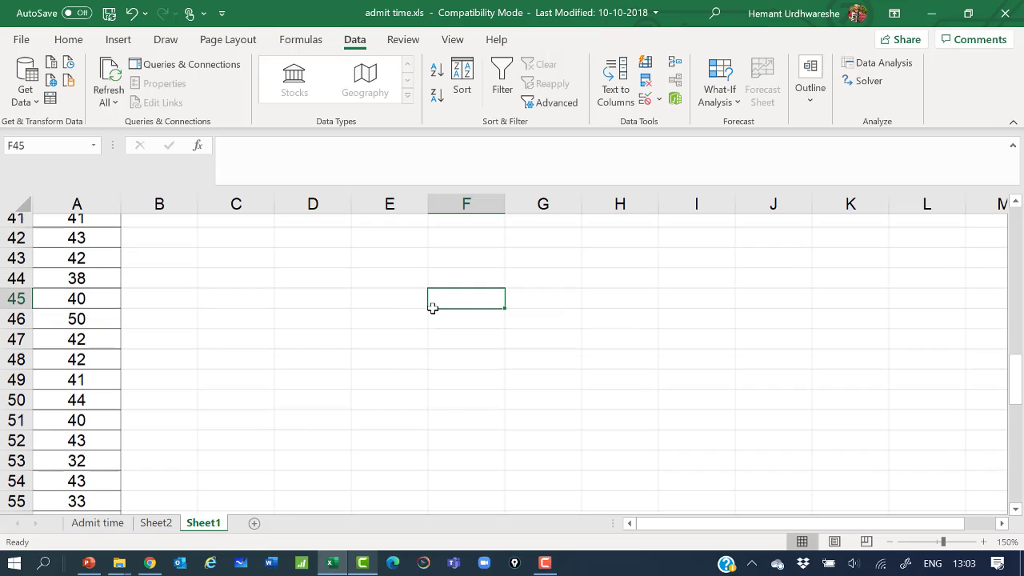
click(255, 227)
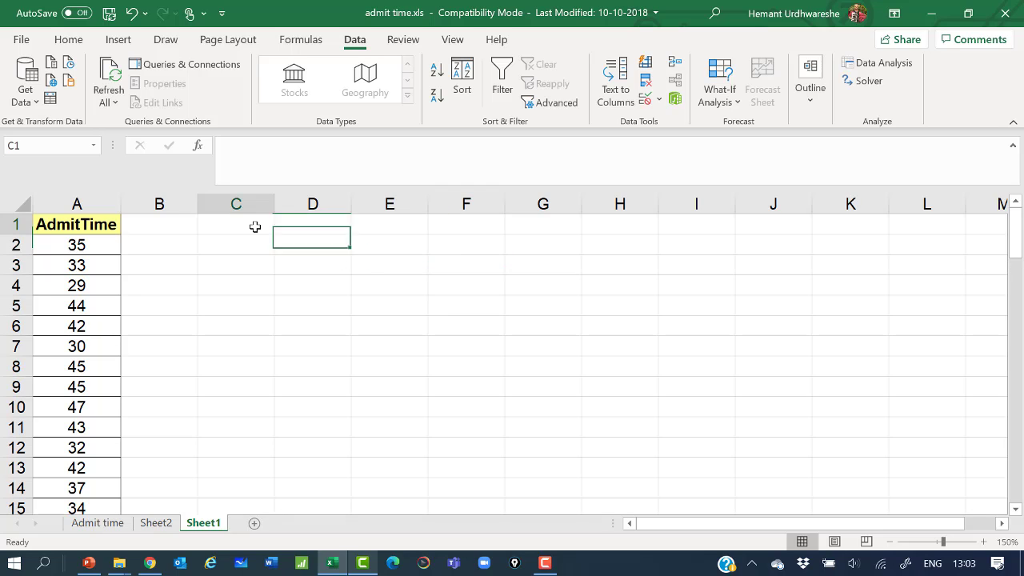
text(Bin)
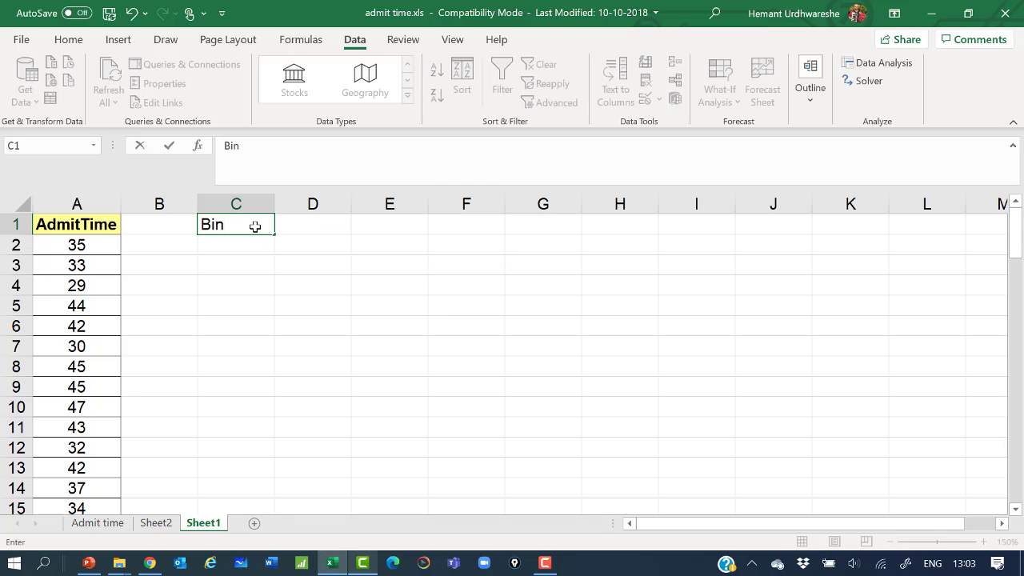
key(Return)
Fill C2:C8 under the Bin heading with class limits from 25 to 55 in increments of 5.
text(25)
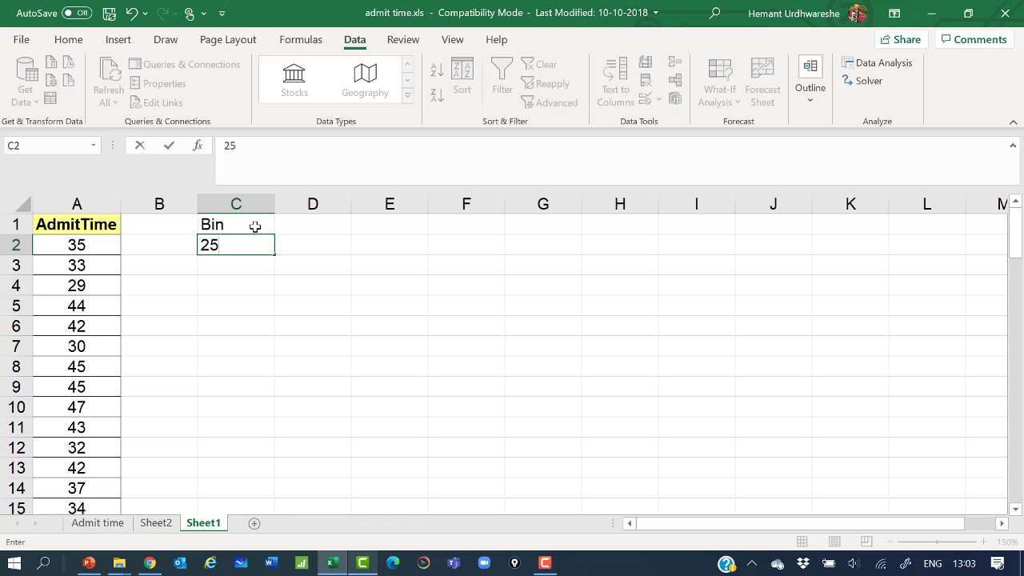
key(Return)
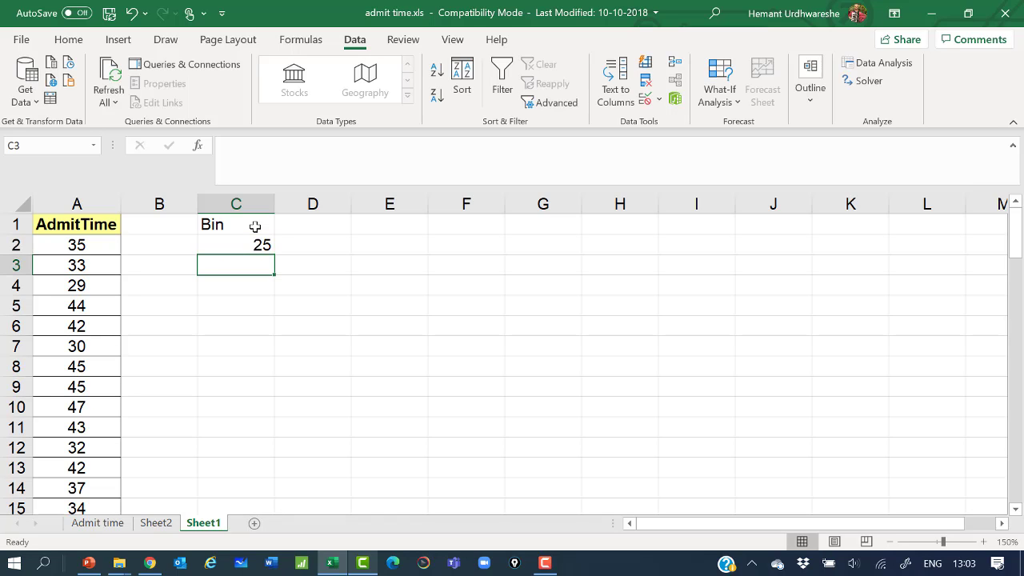
text(30)
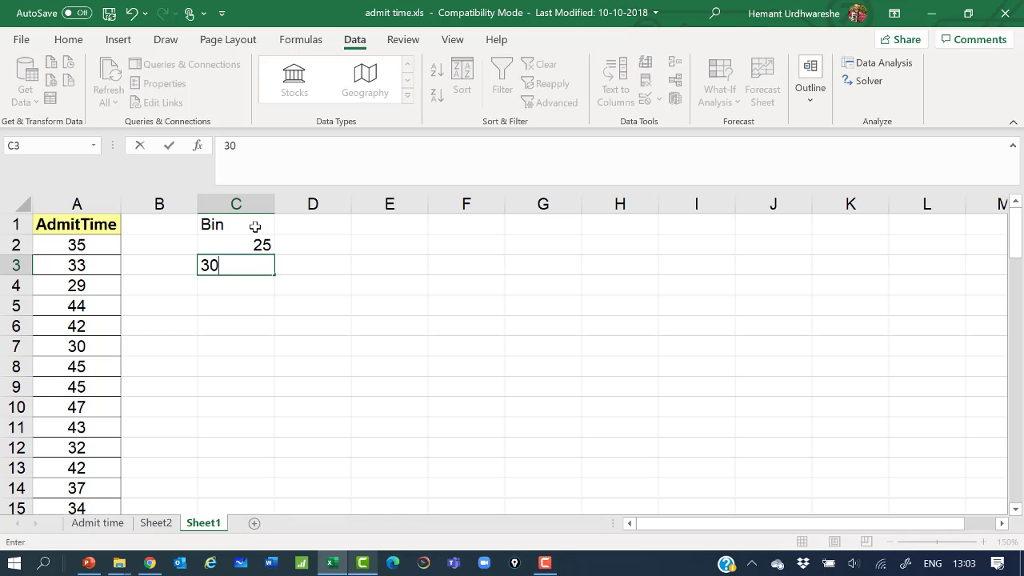
key(Return)
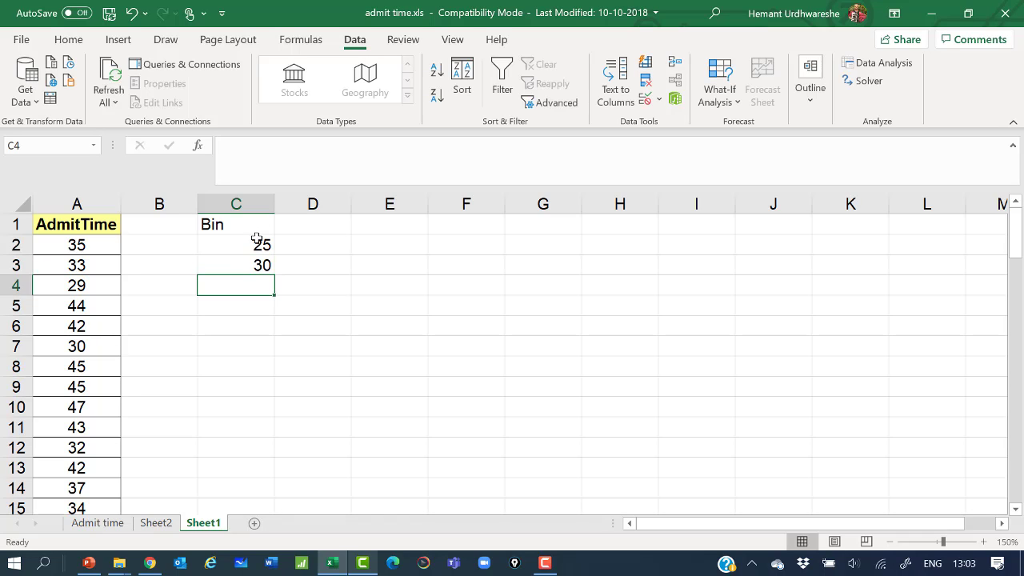
drag(256, 239, 275, 354)
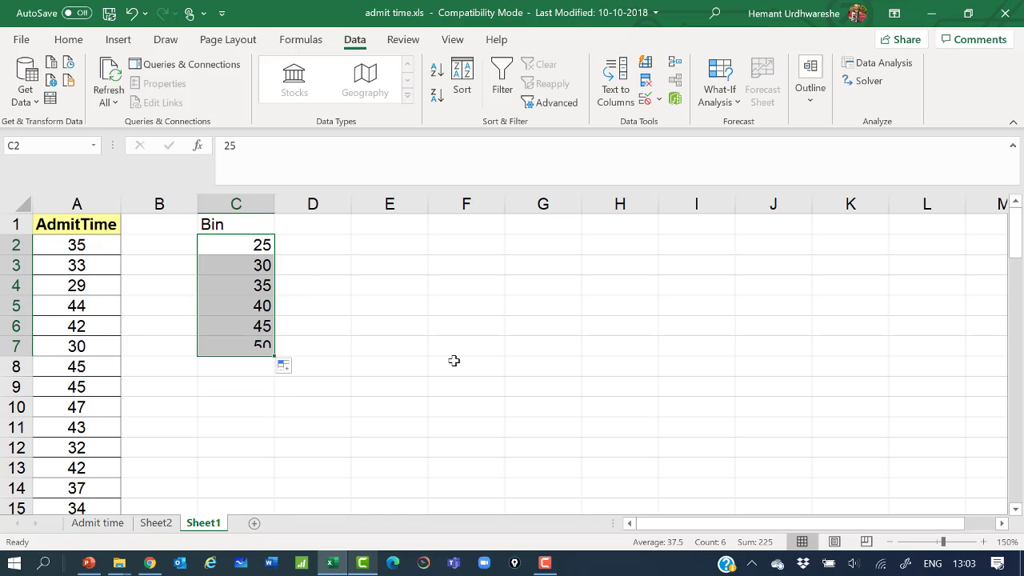
click(452, 360)
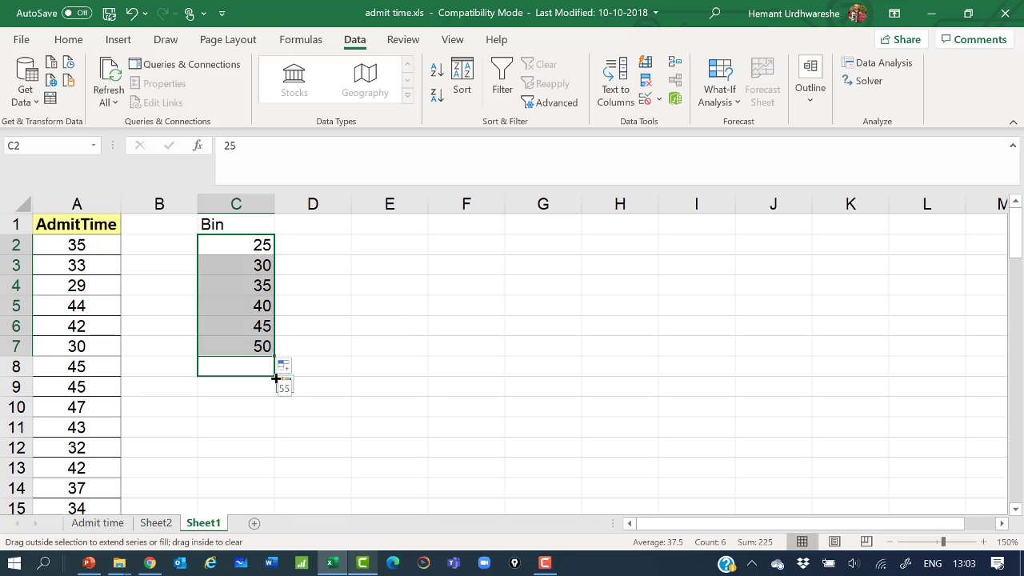
drag(278, 369, 277, 369)
click(475, 366)
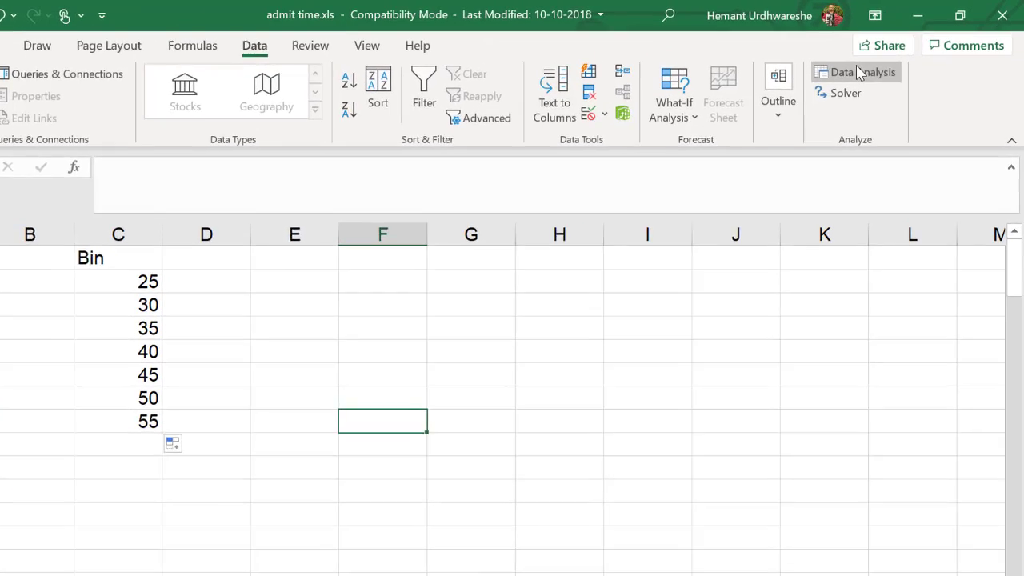
Generate a Histogram of $A$1:$A$81 with bin range $C$1:$C$8, Labels and Chart Output on a new worksheet, and enlarge its chart.
click(858, 72)
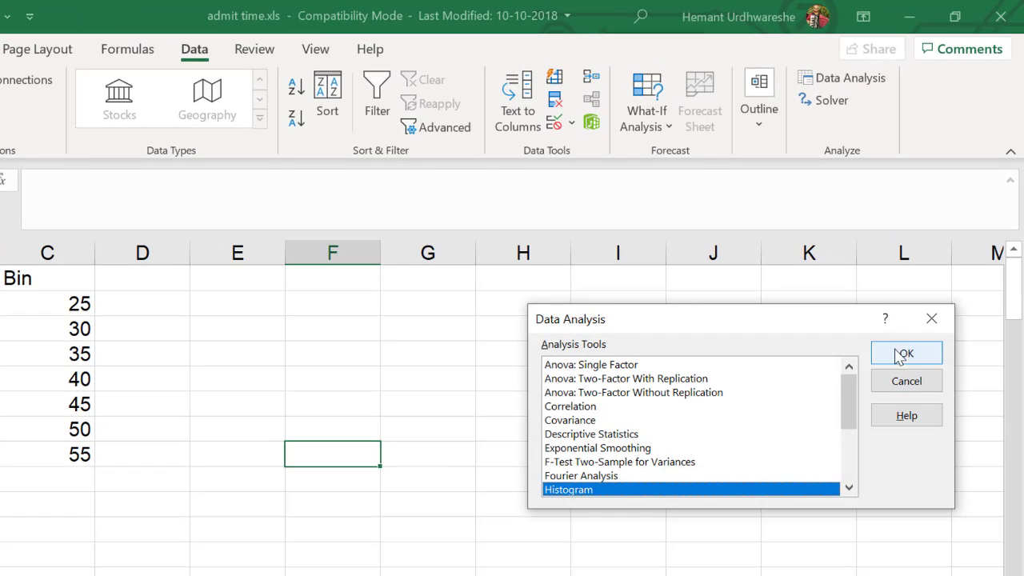
click(902, 355)
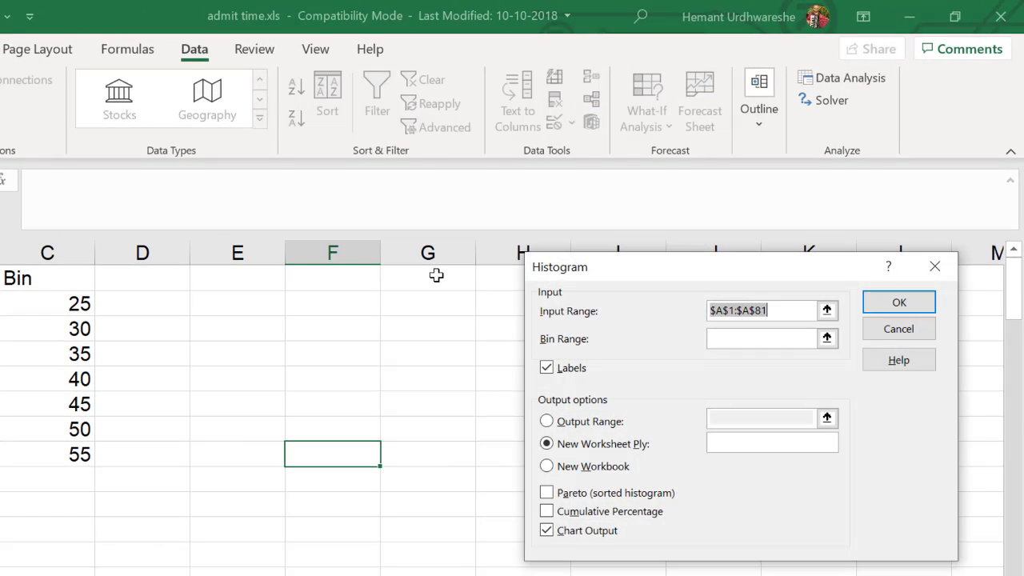
click(737, 336)
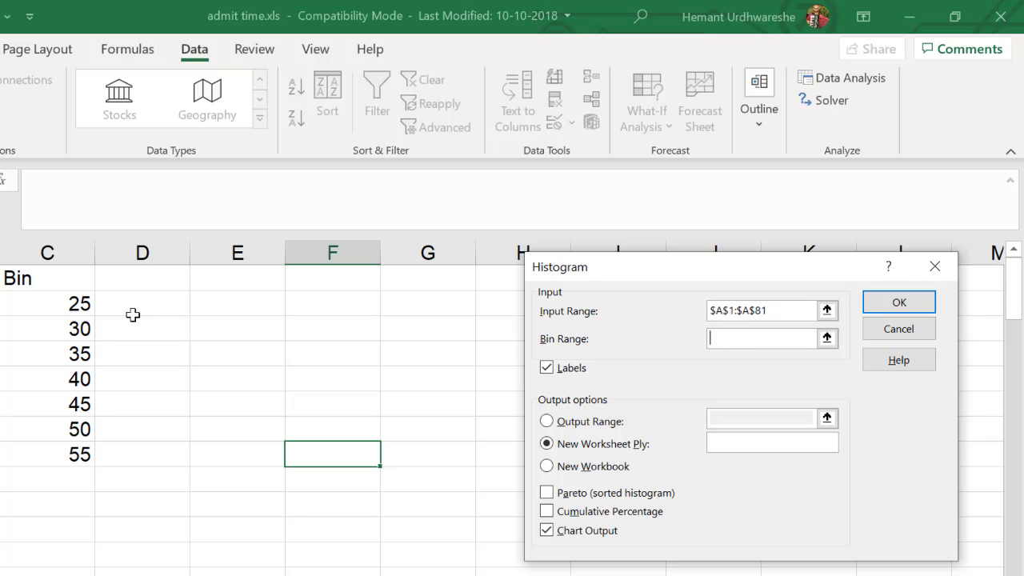
drag(53, 275, 68, 453)
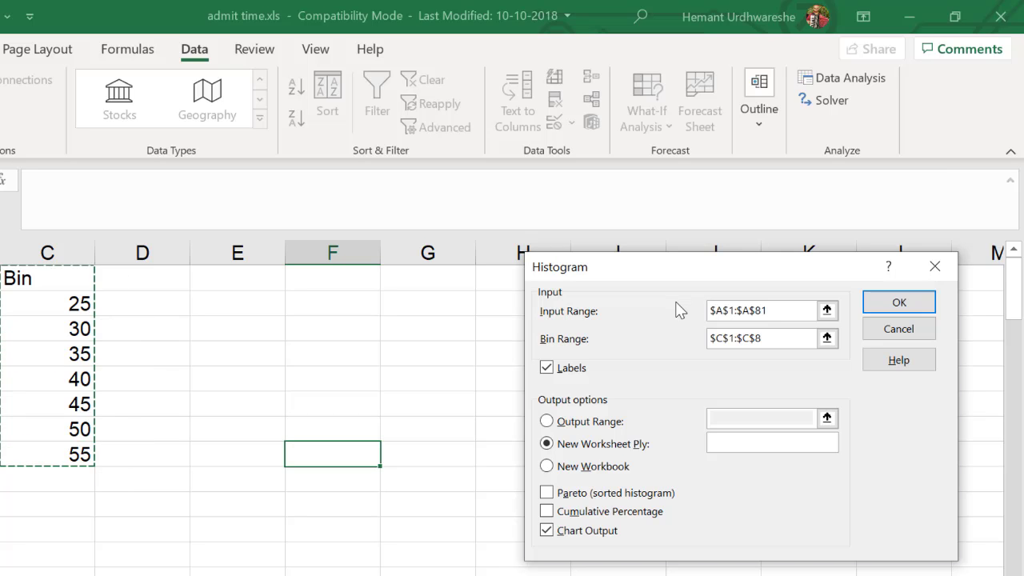
click(899, 303)
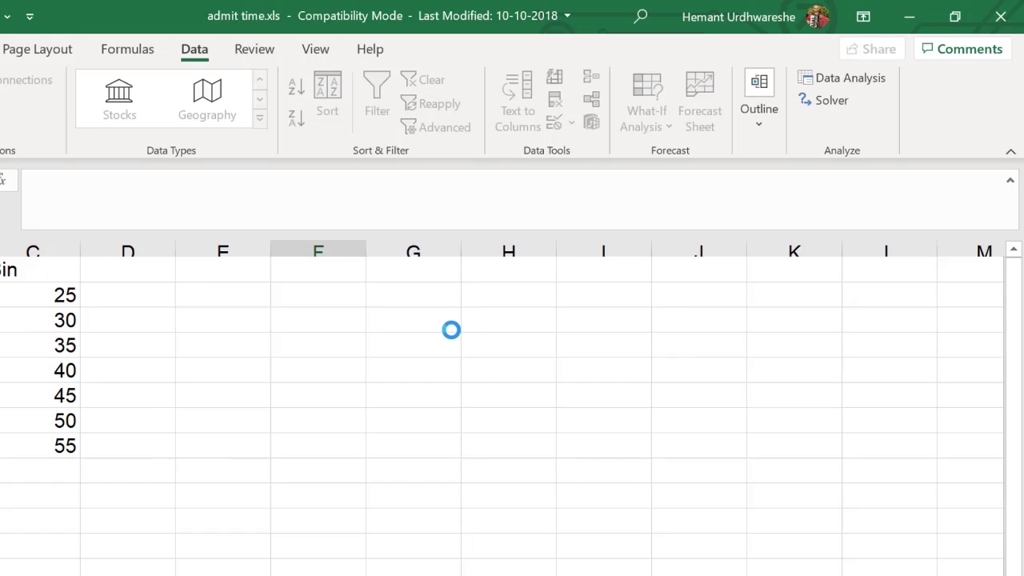
click(366, 432)
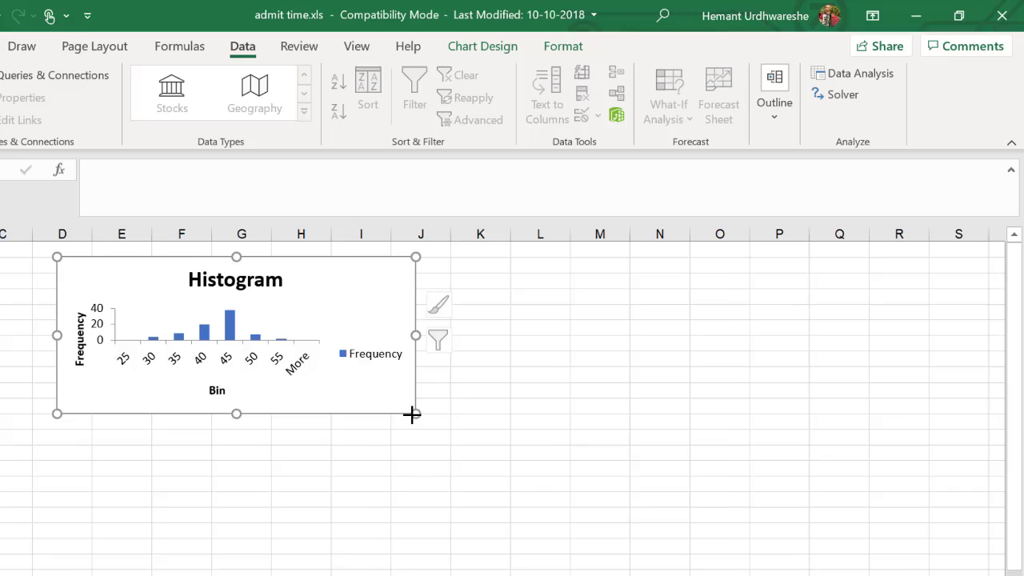
drag(411, 414, 431, 537)
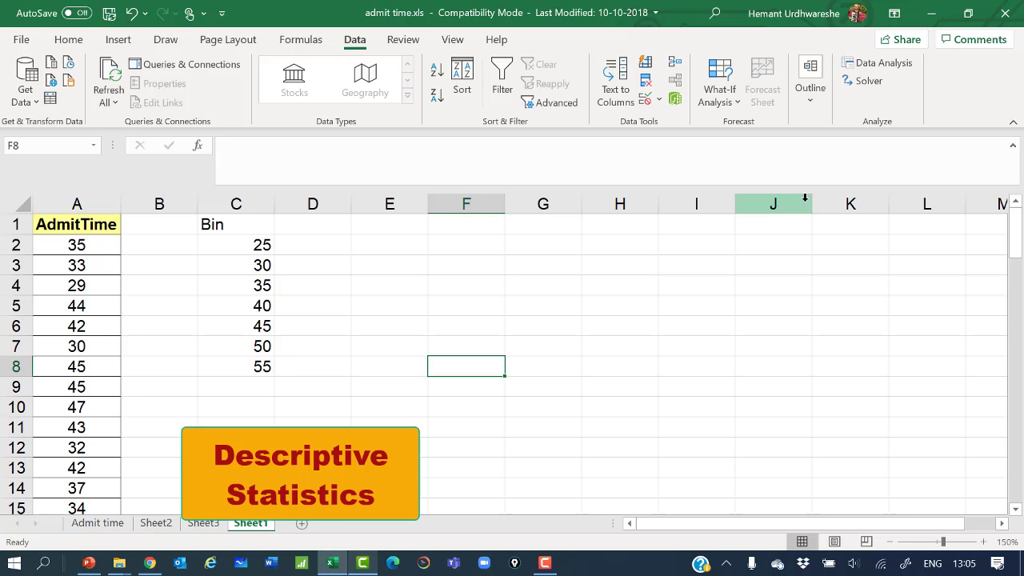
Generate Descriptive Statistics for Sheet1 range $A$1:$A$81 on a new worksheet, with Labels in First Row and Summary statistics enabled.
click(896, 67)
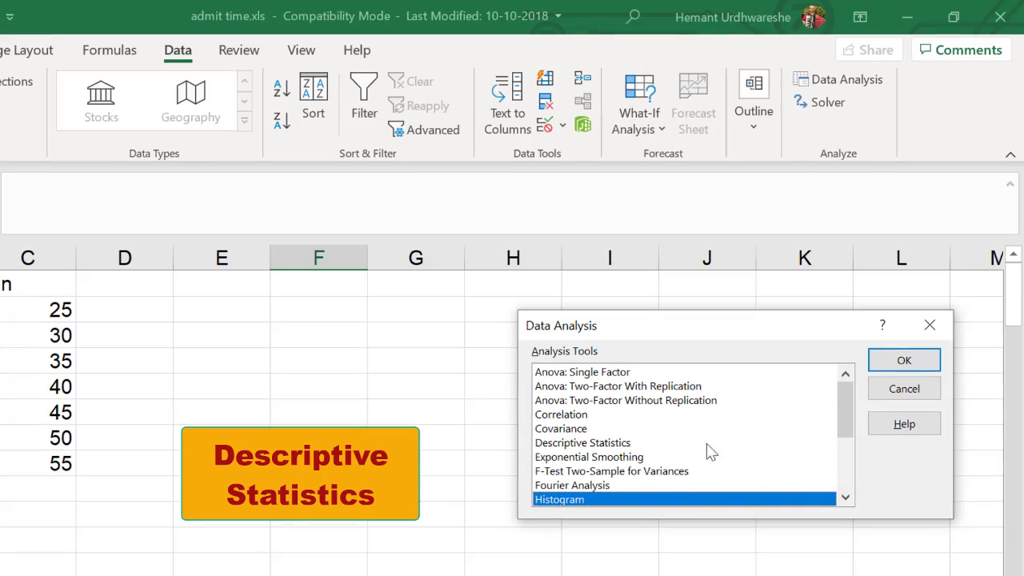
click(657, 441)
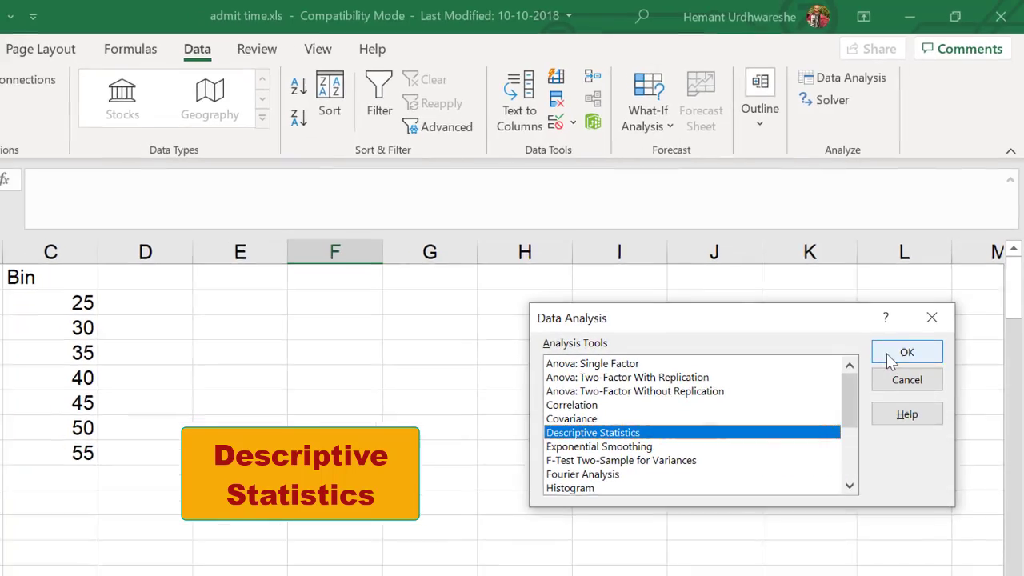
click(888, 361)
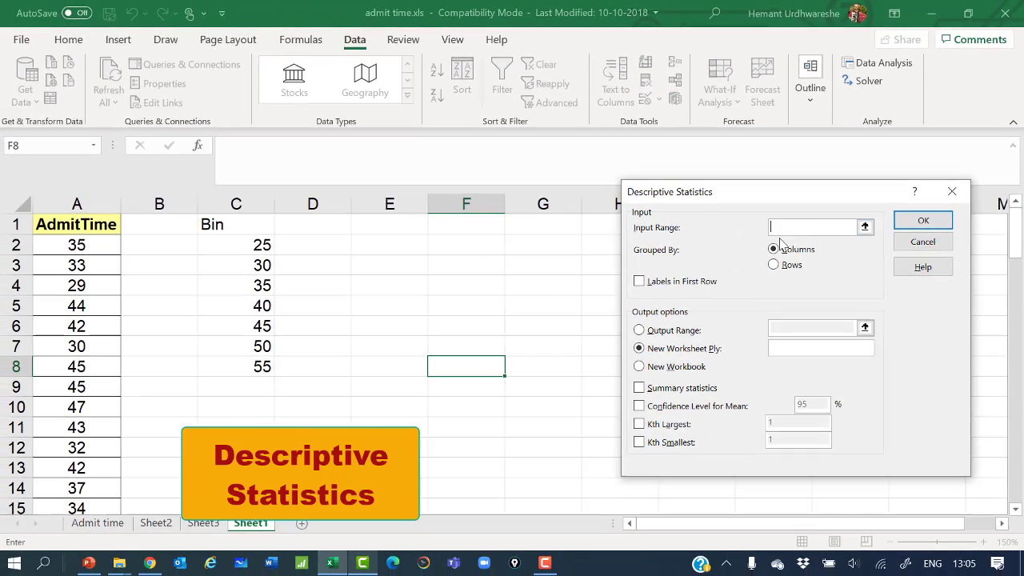
drag(79, 224, 84, 472)
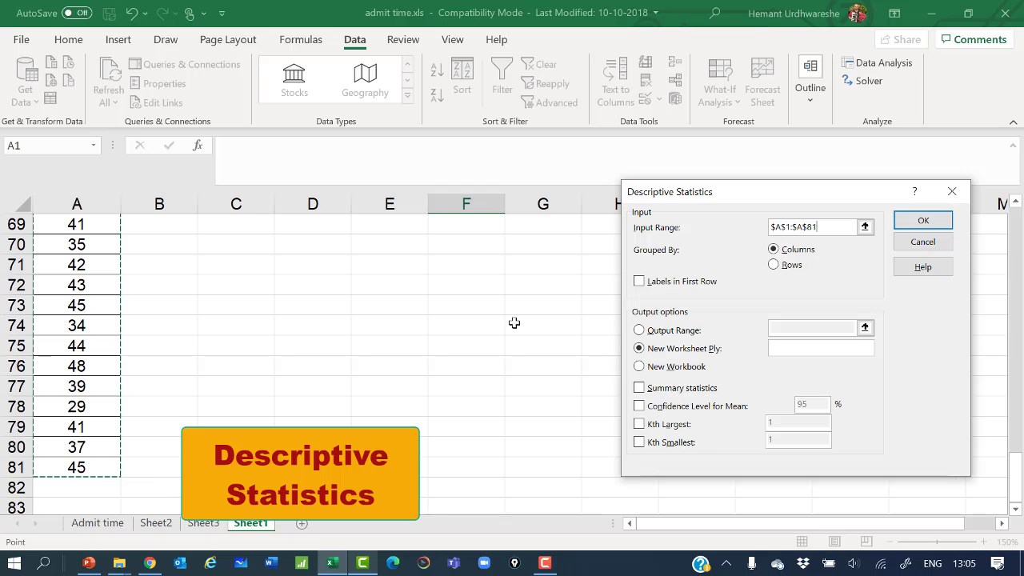
click(640, 281)
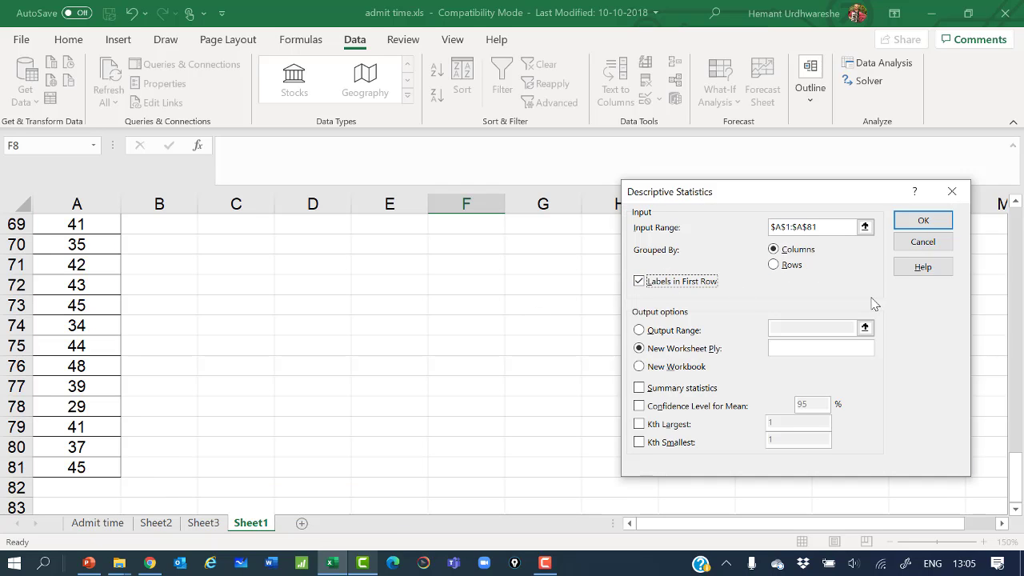
click(640, 389)
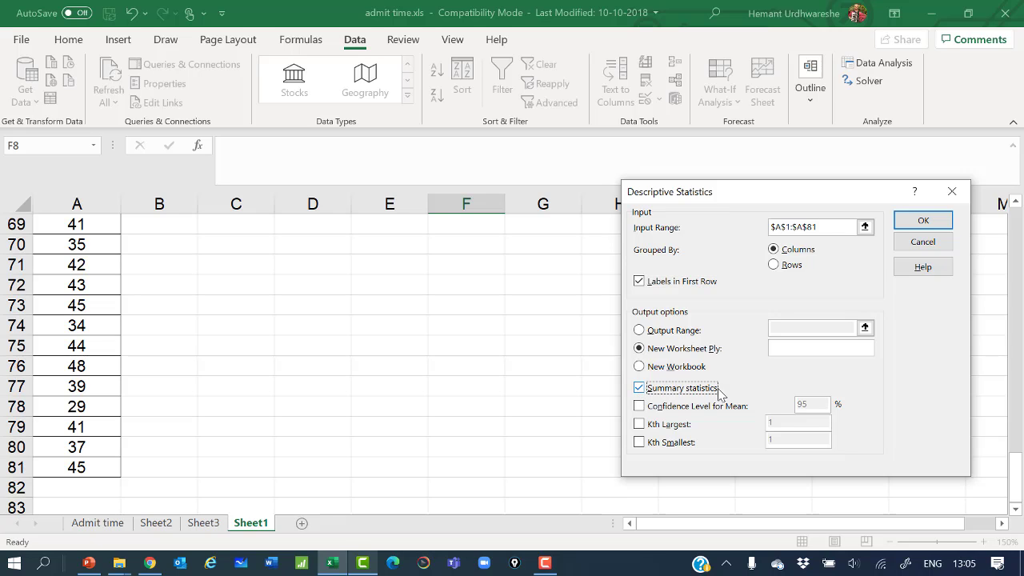
click(923, 220)
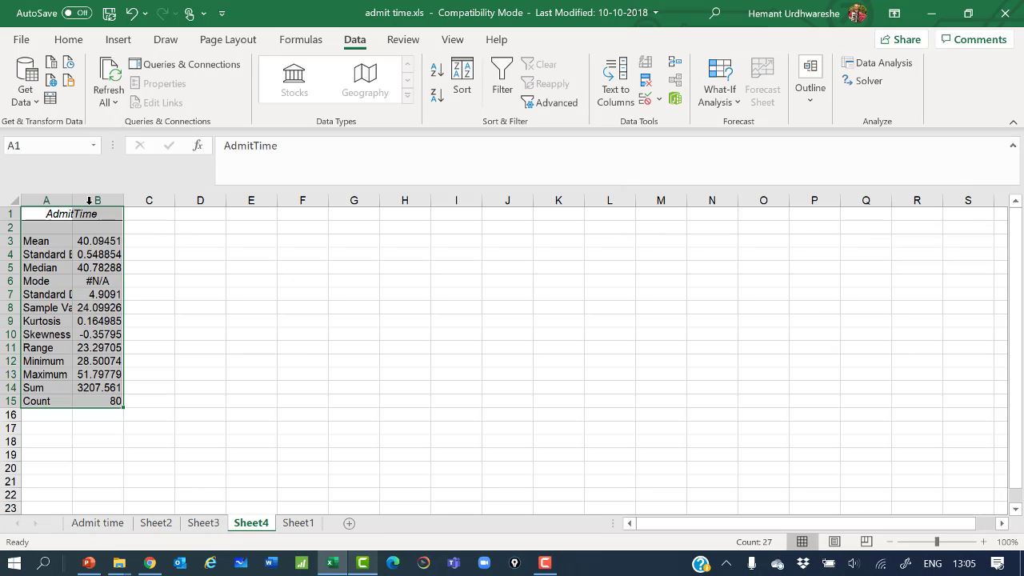
Autofit columns A and B of the descriptive statistics table to their contents.
double_click(73, 197)
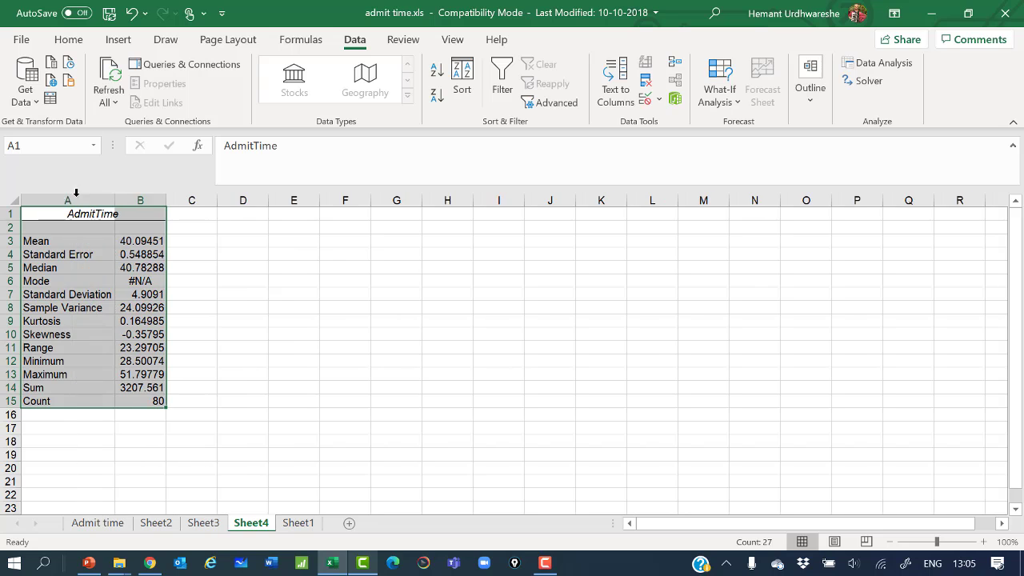
drag(167, 197, 167, 197)
double_click(166, 196)
click(555, 347)
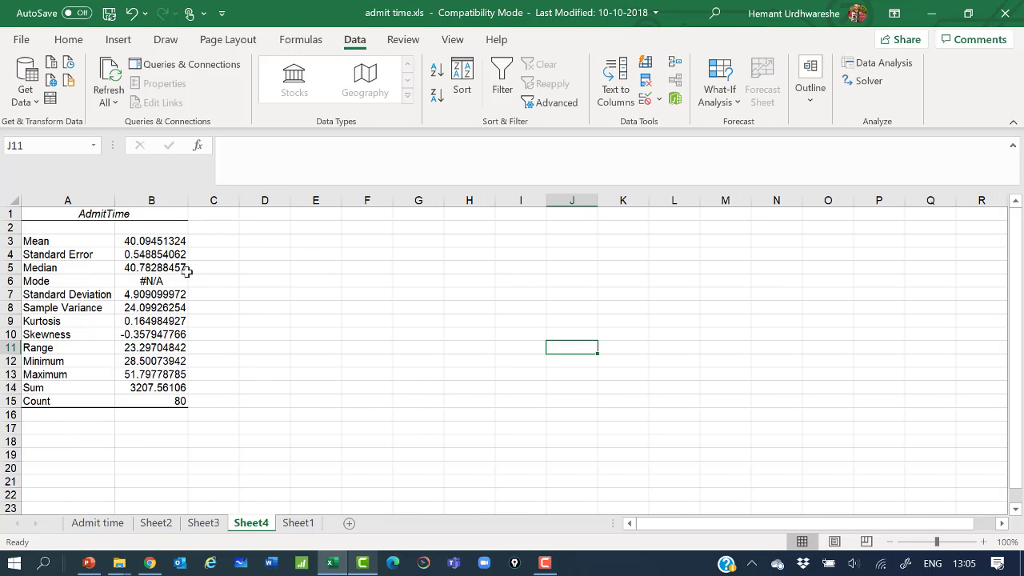
Examine the AdmitTime summary statistics from Mean to Count in A3:B15 at a larger zoom.
drag(63, 243, 152, 241)
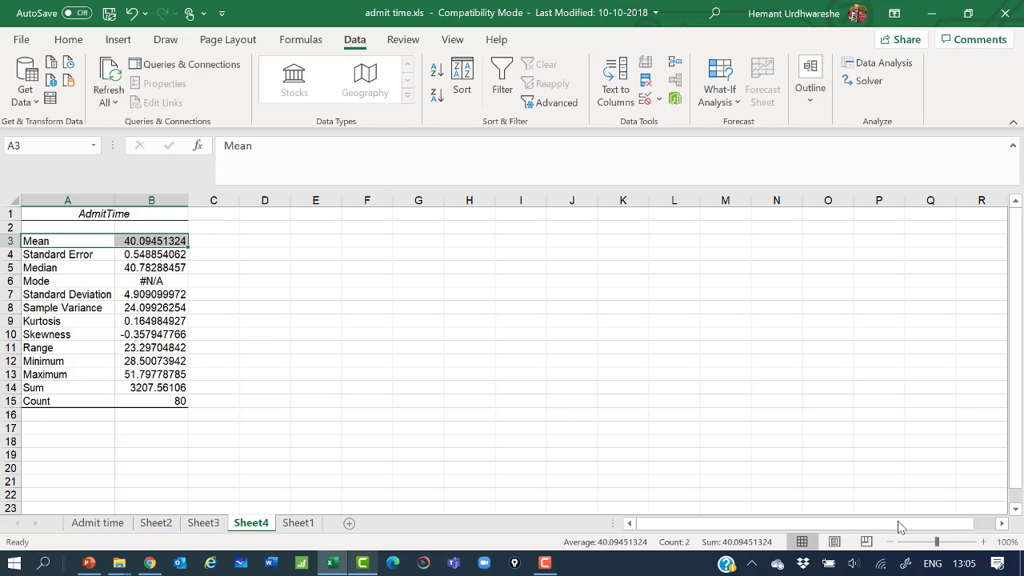
click(944, 543)
click(589, 386)
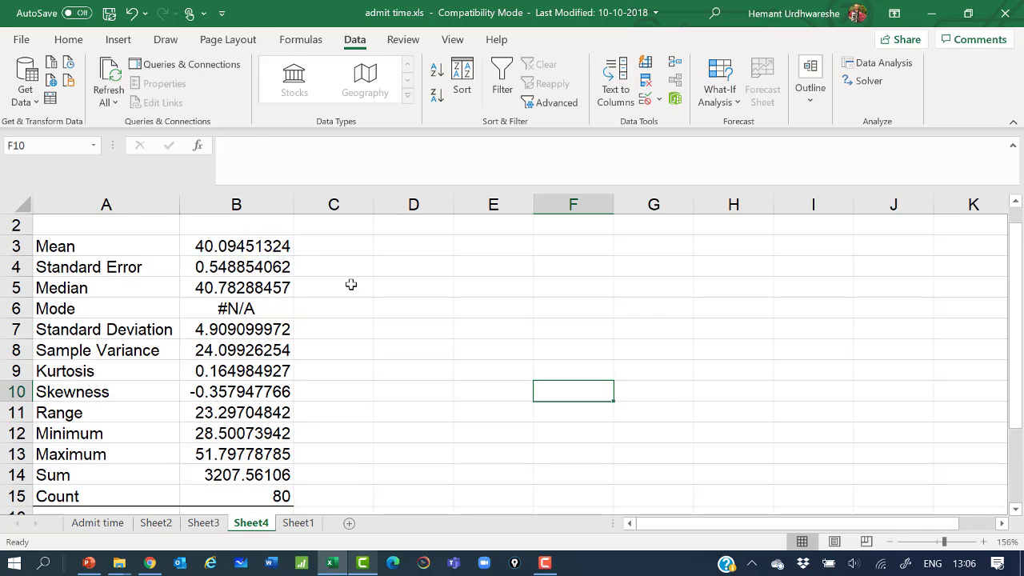
mouse_move(111, 246)
mouse_down()
mouse_move(240, 454)
mouse_move(277, 491)
mouse_up()
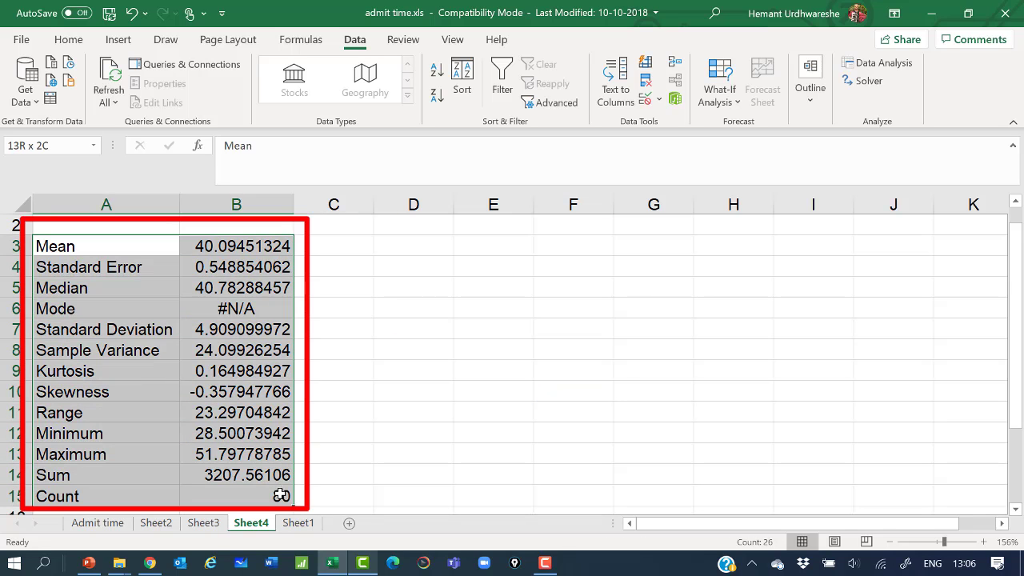
Apply all borders to the selected descriptive statistics table in A3:B15.
click(68, 39)
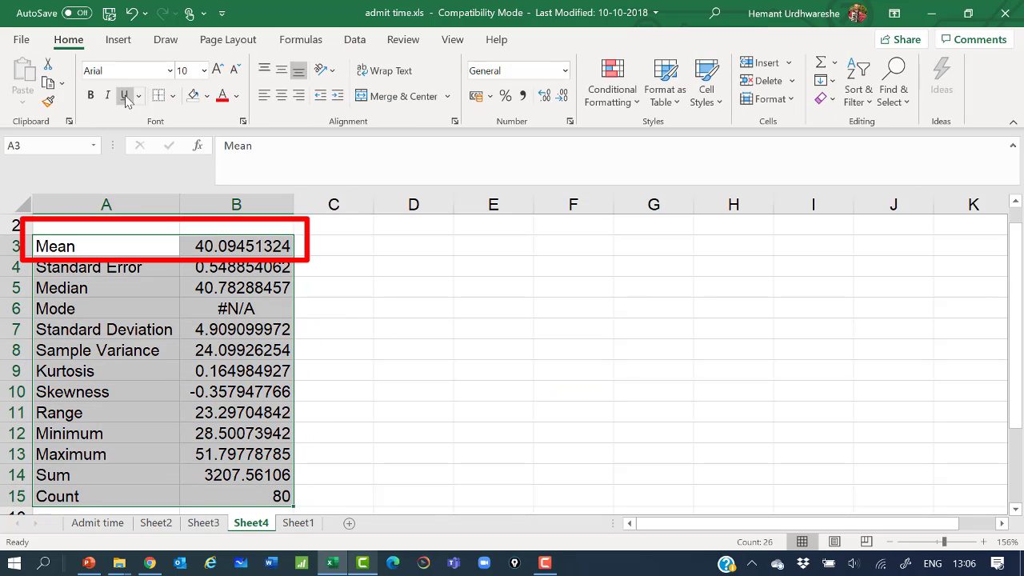
click(172, 96)
click(189, 261)
click(404, 287)
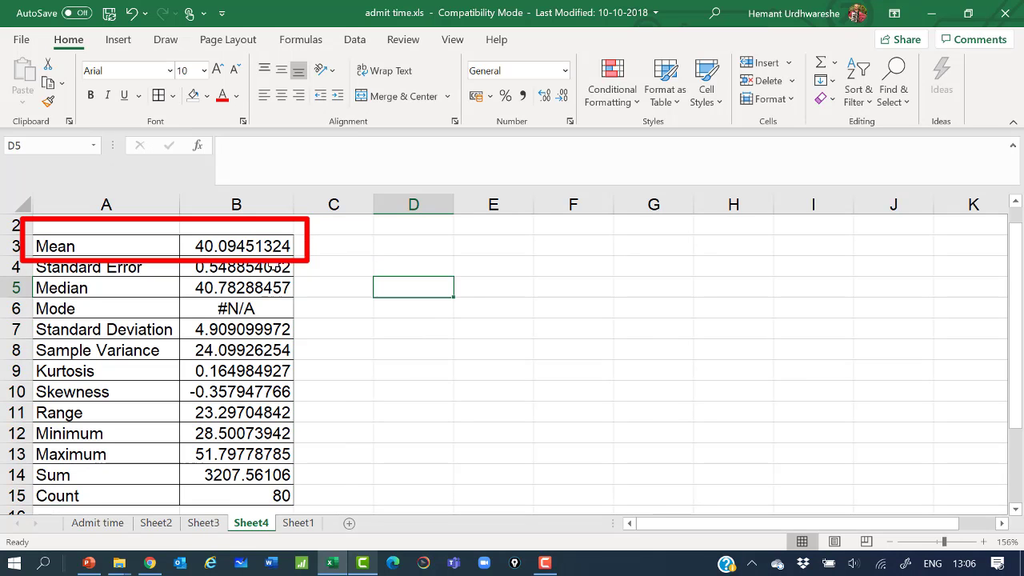
Examine the Mean, Standard Error, Standard Deviation and Sample Variance rows of the statistics table.
drag(129, 249, 264, 247)
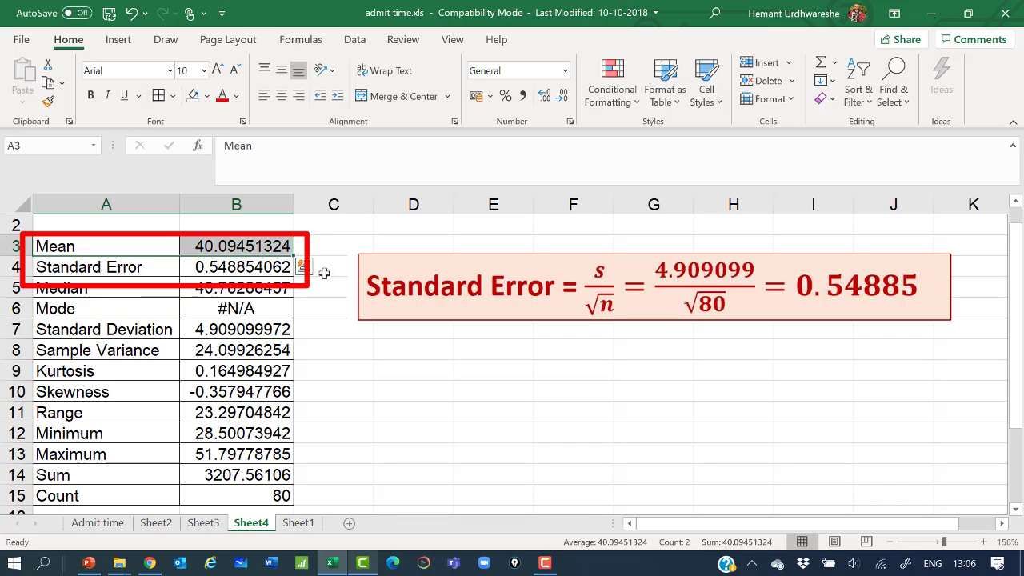
drag(134, 267, 222, 266)
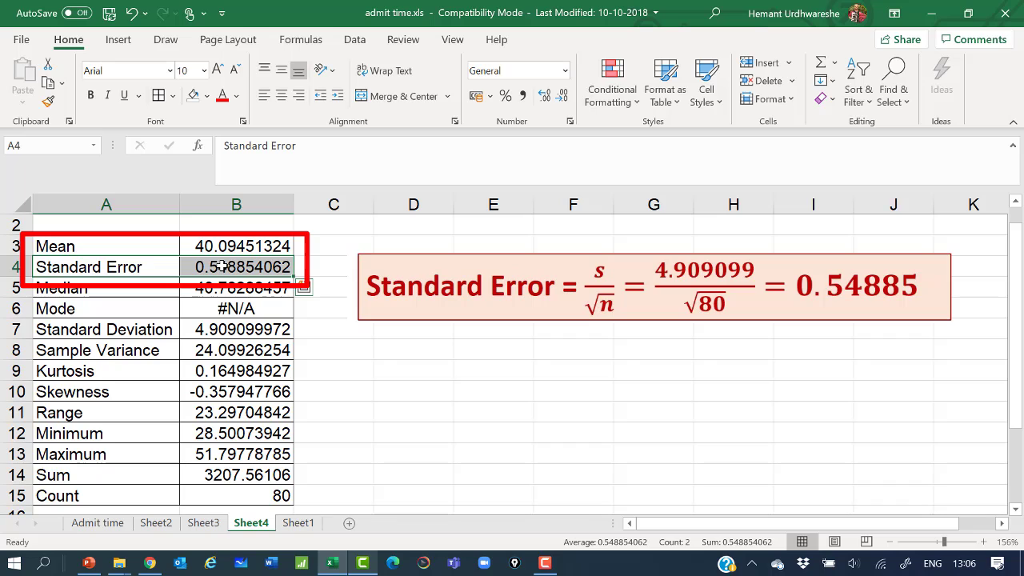
drag(128, 328, 216, 334)
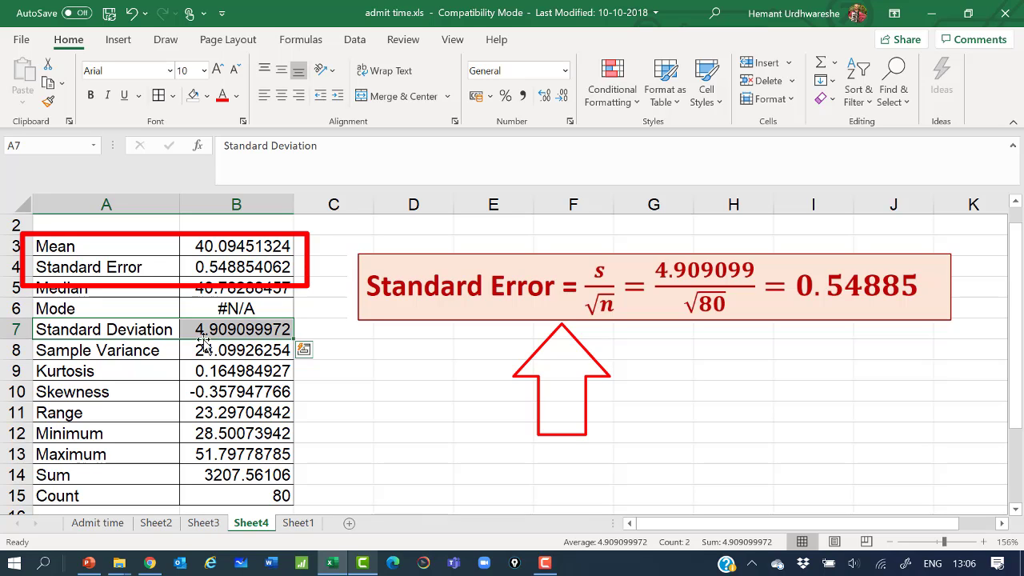
drag(140, 353, 214, 354)
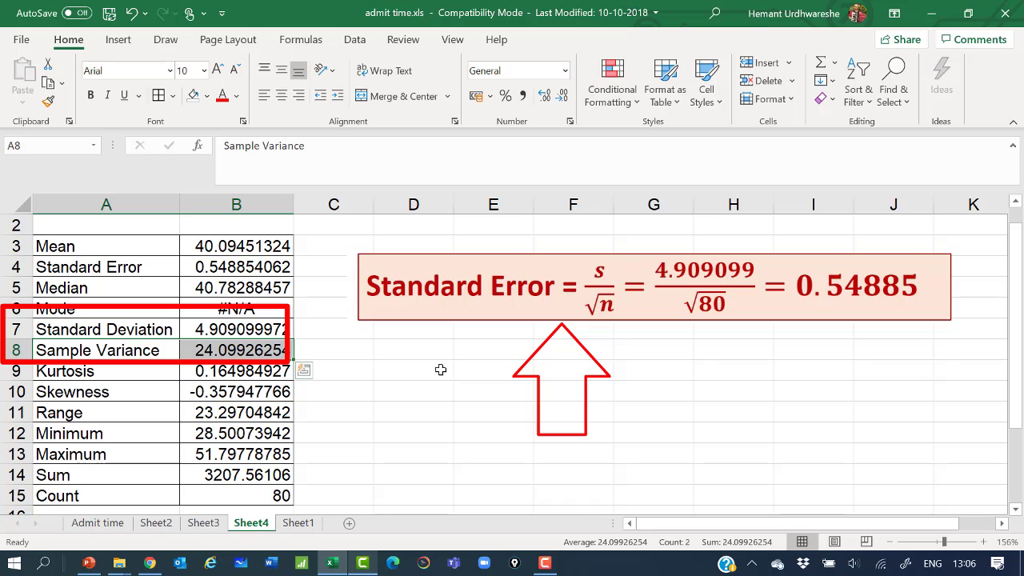
Square the standard deviation with the formula =B7^2 in cell C7, to compare it with the sample variance.
click(325, 328)
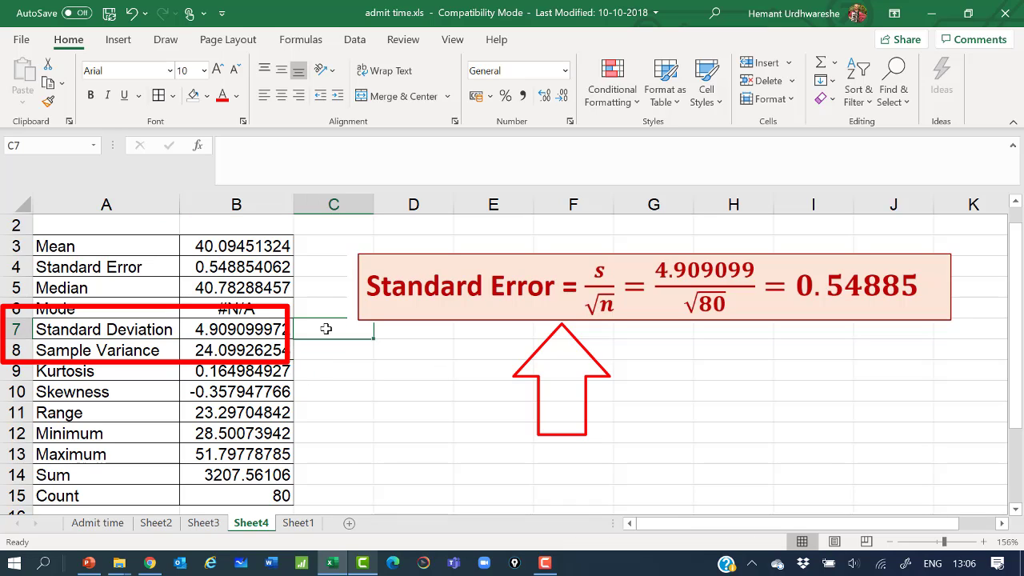
text(=)
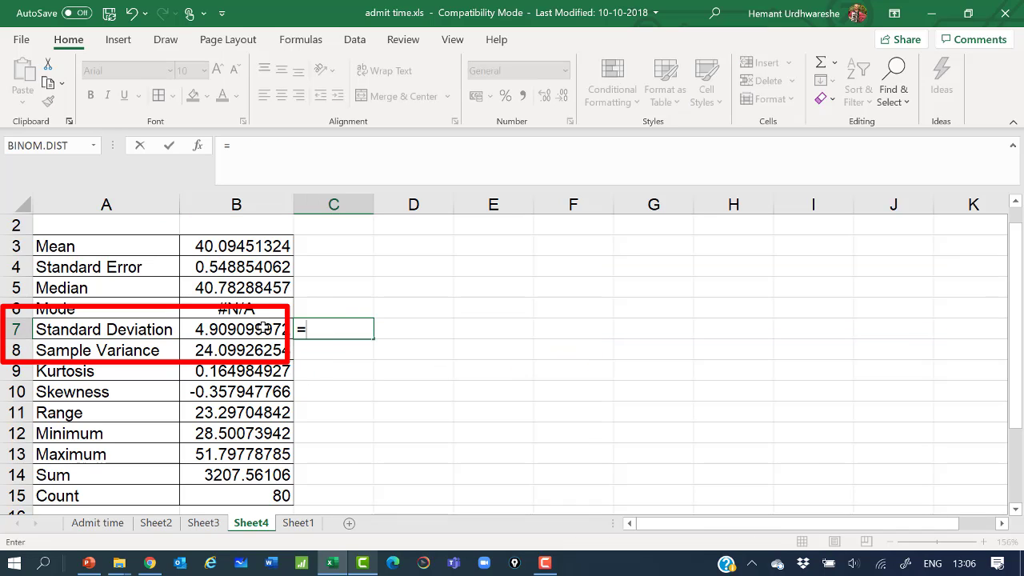
click(263, 328)
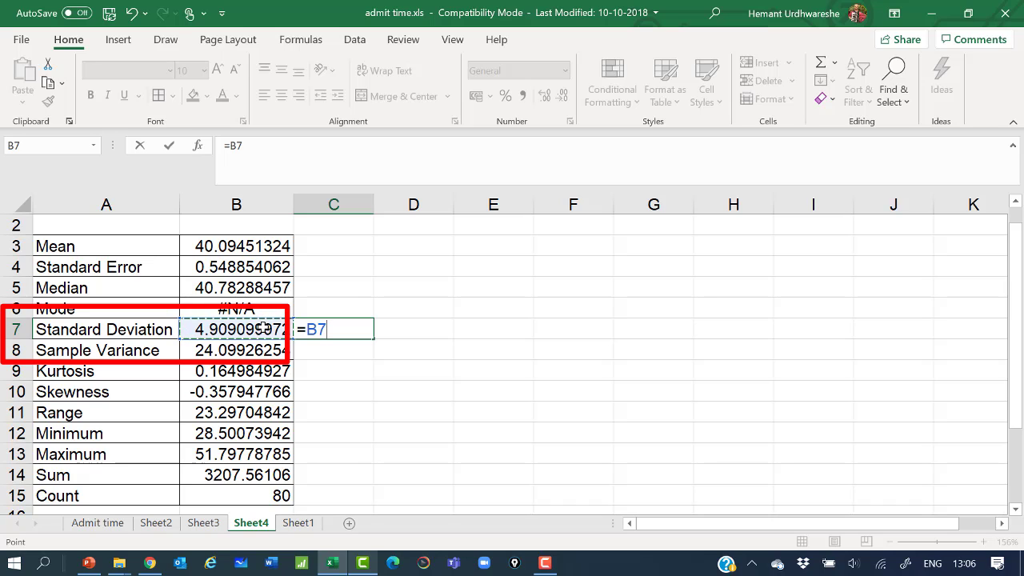
text(^2)
key(Return)
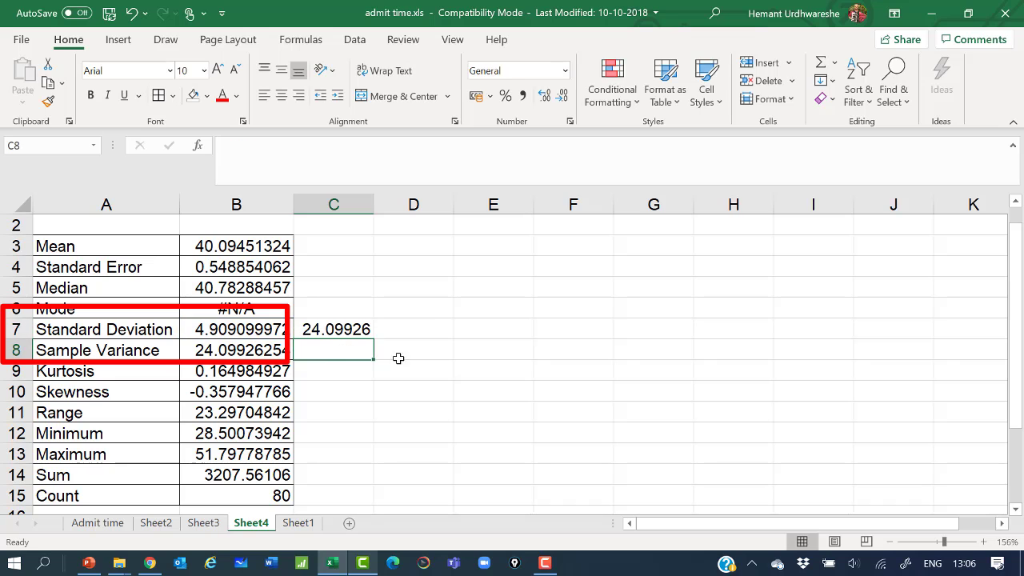
Examine the Kurtosis, Skewness, Range, Minimum, Maximum, Sum and Count values in B9:B15 one by one.
click(266, 372)
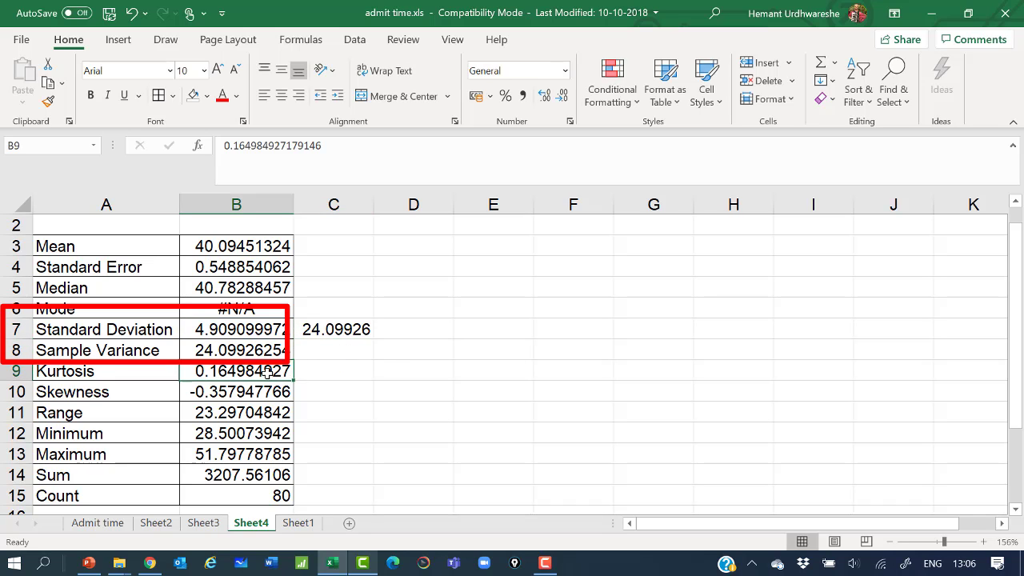
click(267, 392)
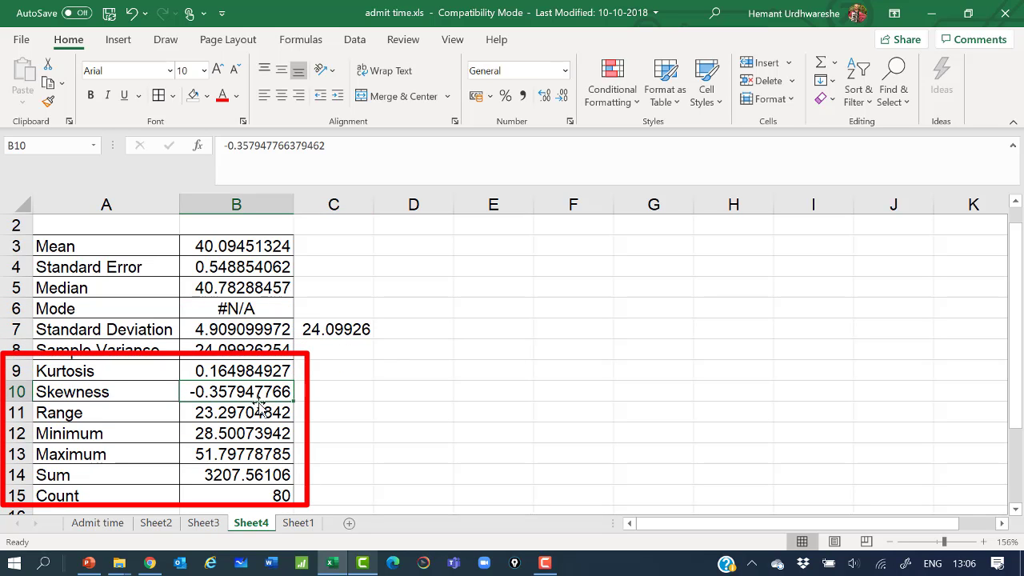
click(253, 413)
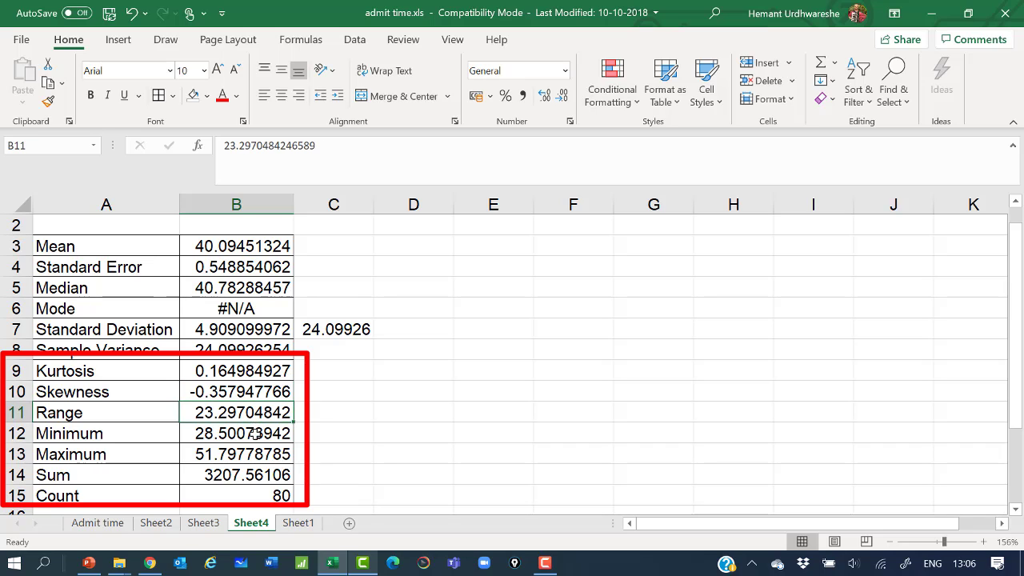
click(254, 433)
click(254, 453)
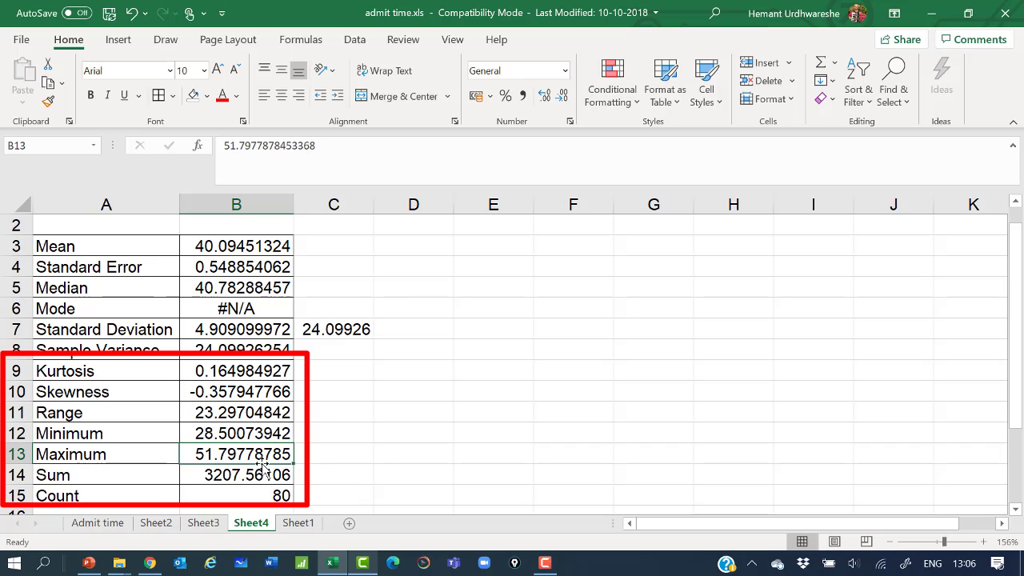
click(260, 476)
scroll(270, 434, down, 1)
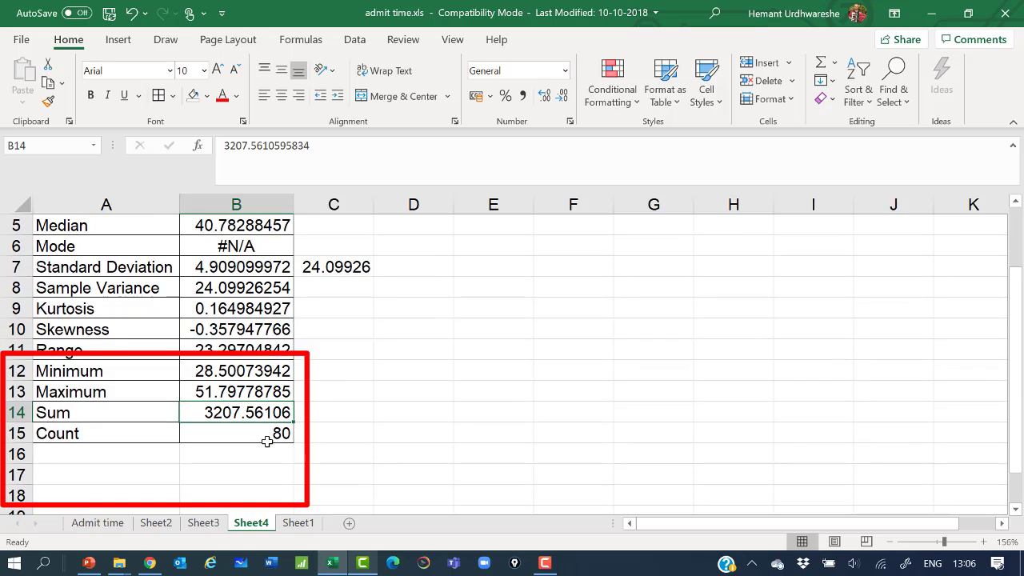
click(274, 432)
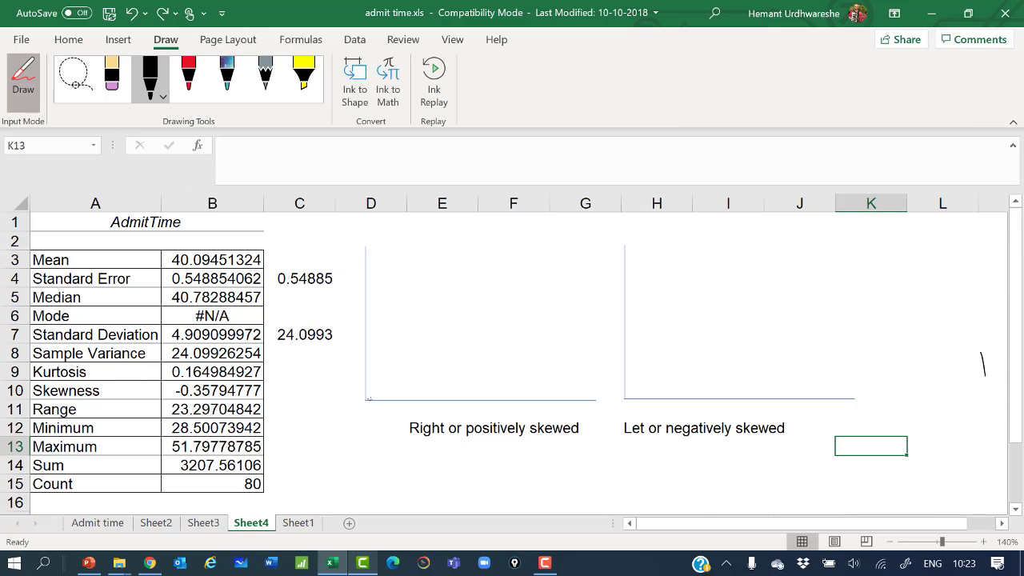
Draw a freehand right-skewed curve in black ink above "Right or positively skewed" and a left-skewed curve on the neighbouring axes.
drag(370, 353, 432, 268)
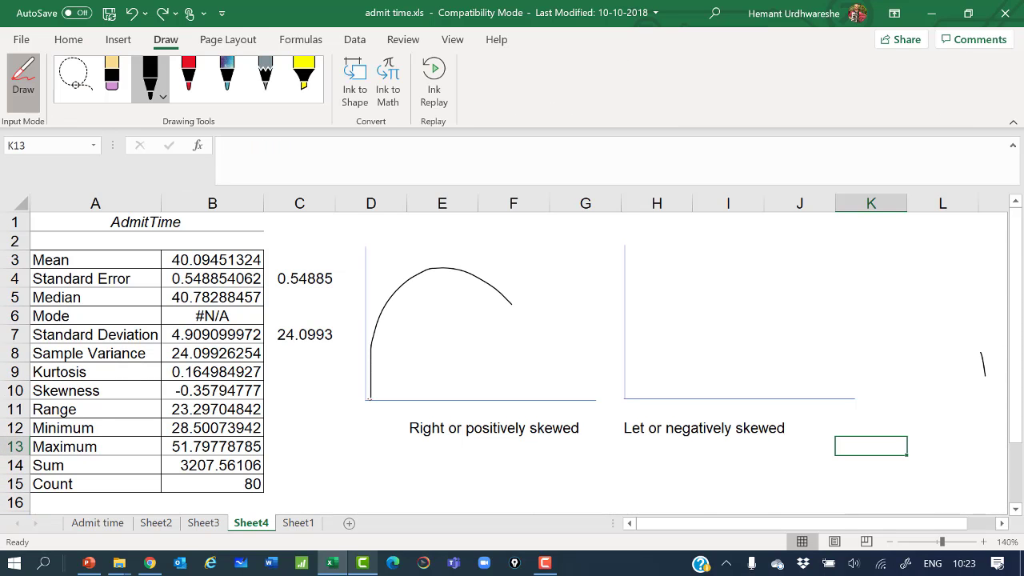
drag(512, 304, 608, 396)
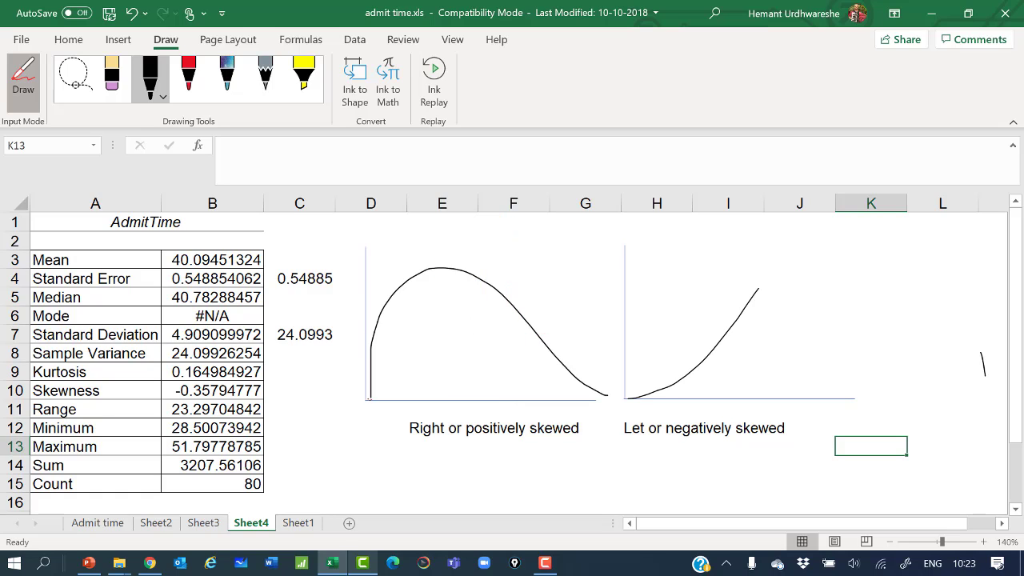
mouse_move(824, 257)
mouse_down()
mouse_move(876, 345)
mouse_move(881, 395)
mouse_up()
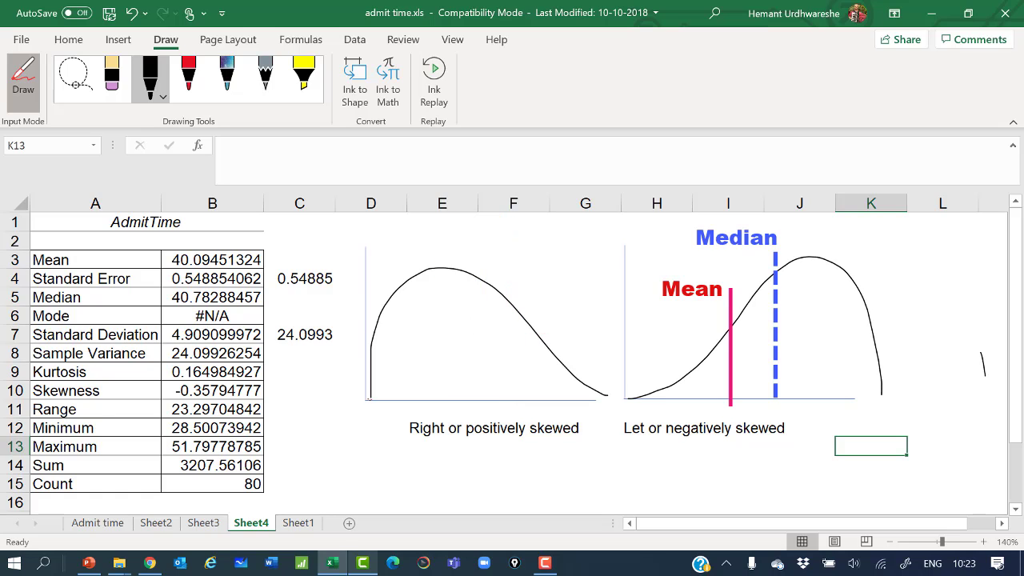